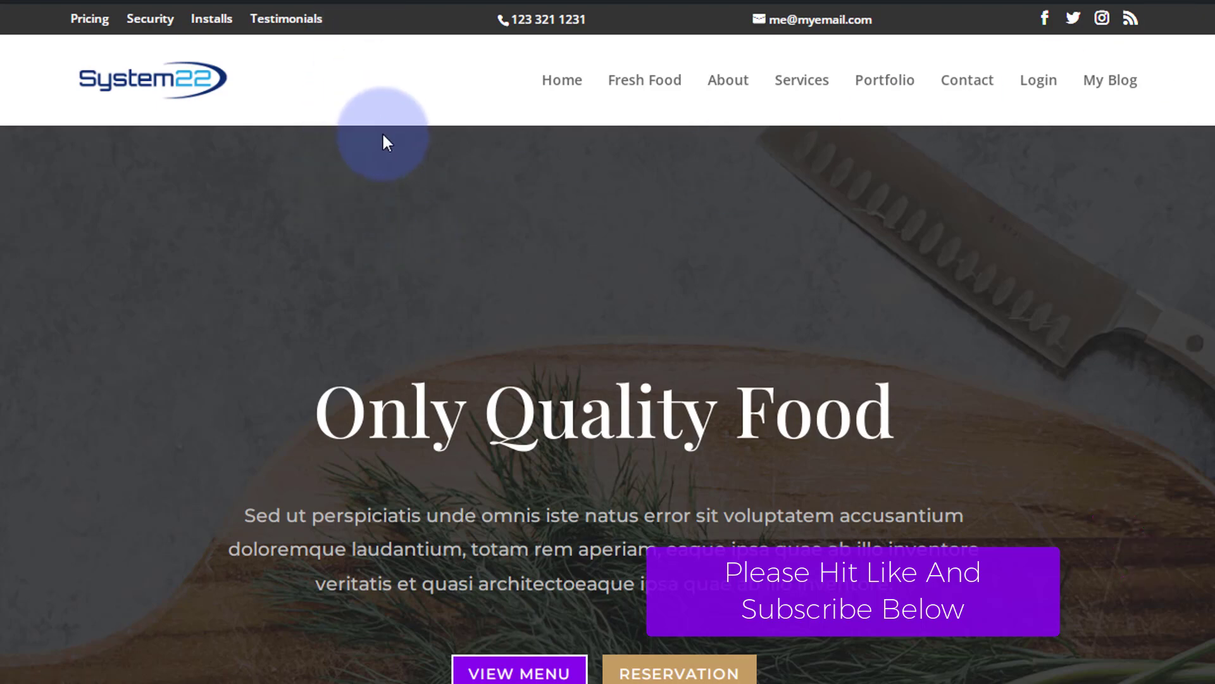
# Step: Load the ops menu in the Appearance > Menus editor
pyautogui.scroll(-1, 381, 131)
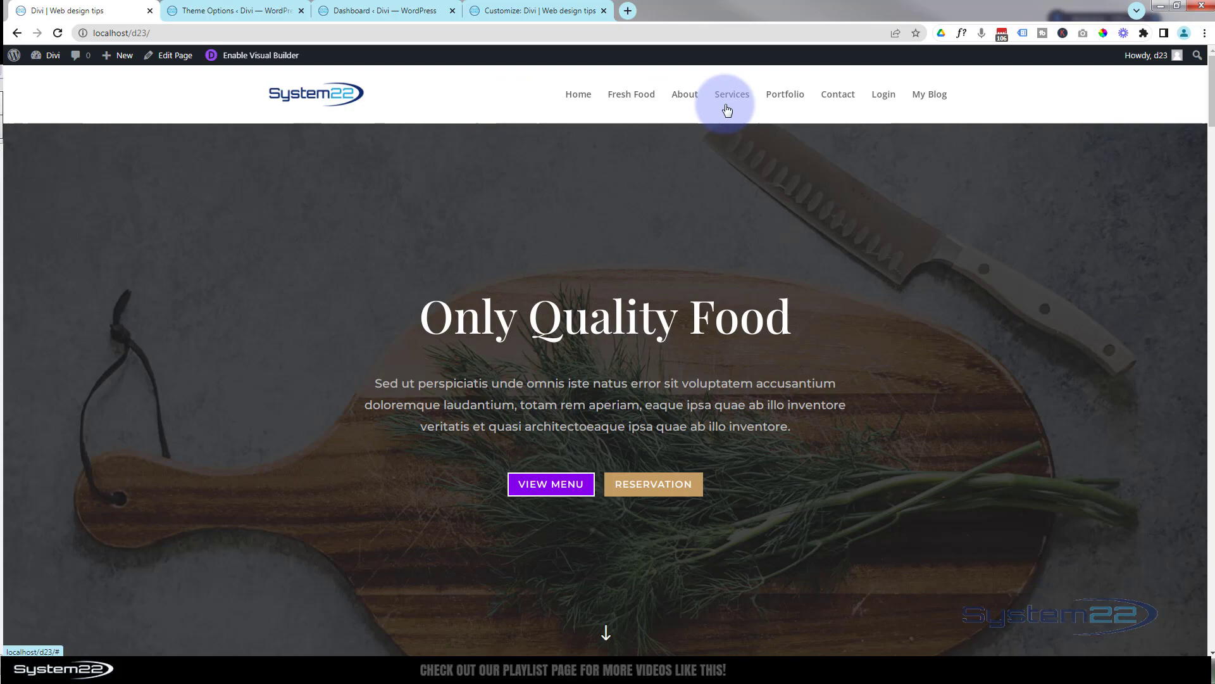
pyautogui.click(378, 15)
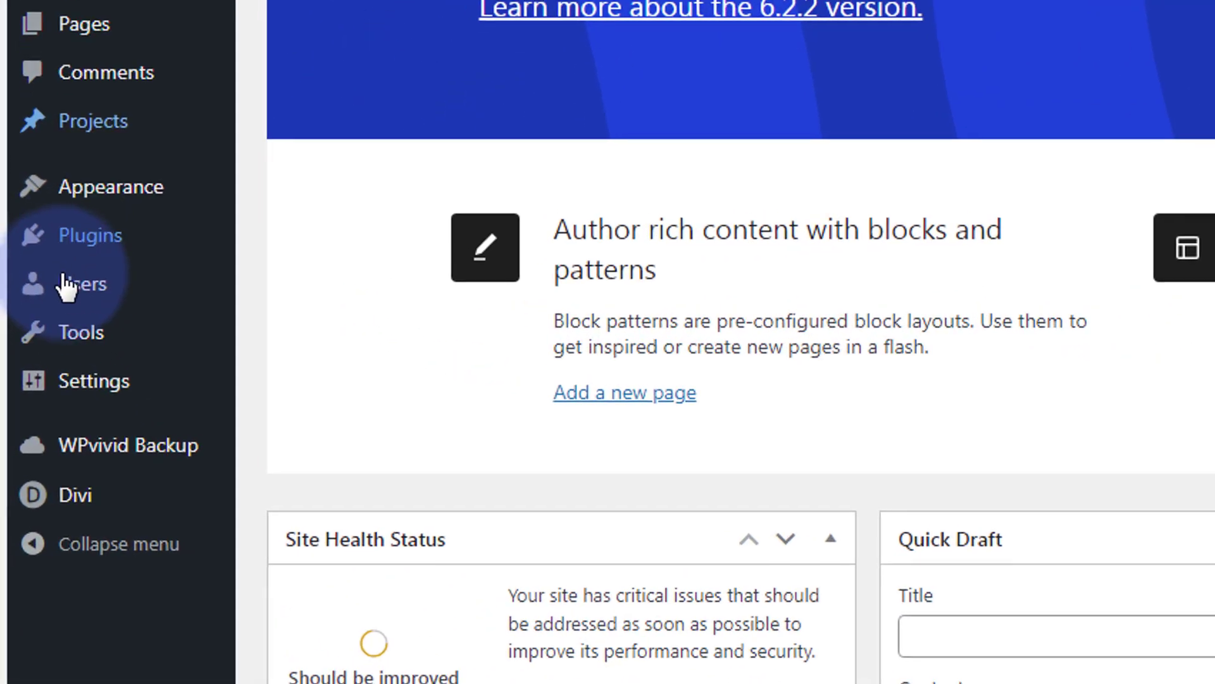
pyautogui.moveTo(34, 322)
pyautogui.moveTo(95, 196)
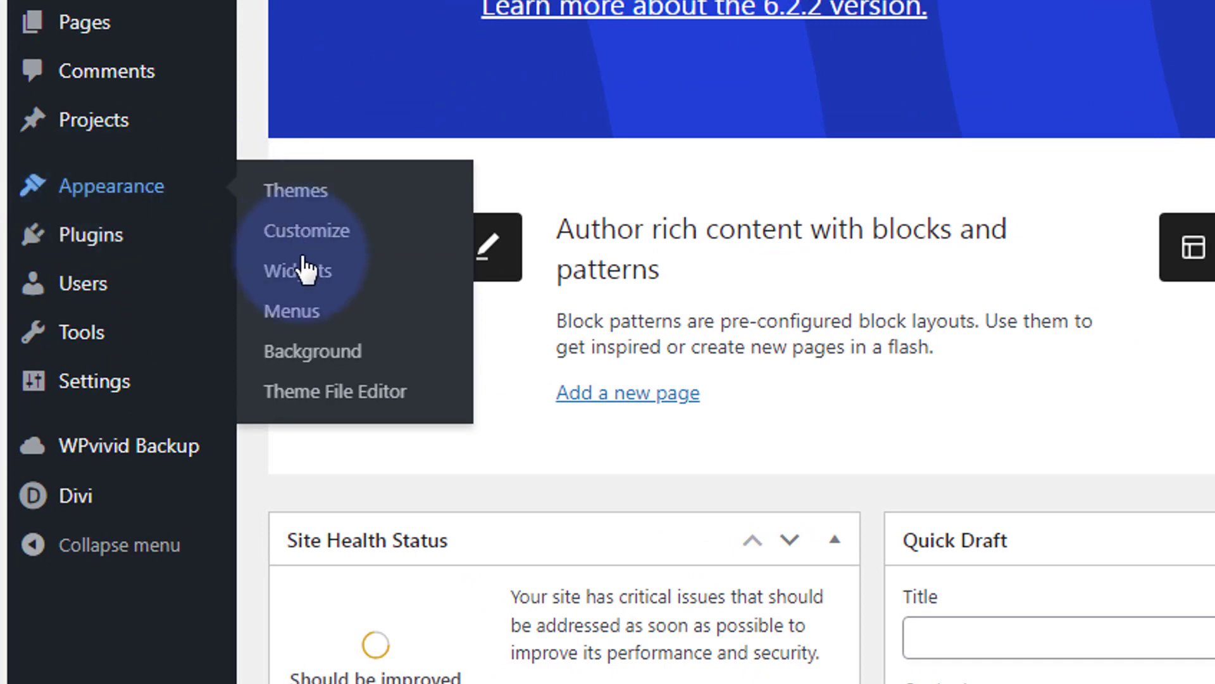
pyautogui.click(309, 325)
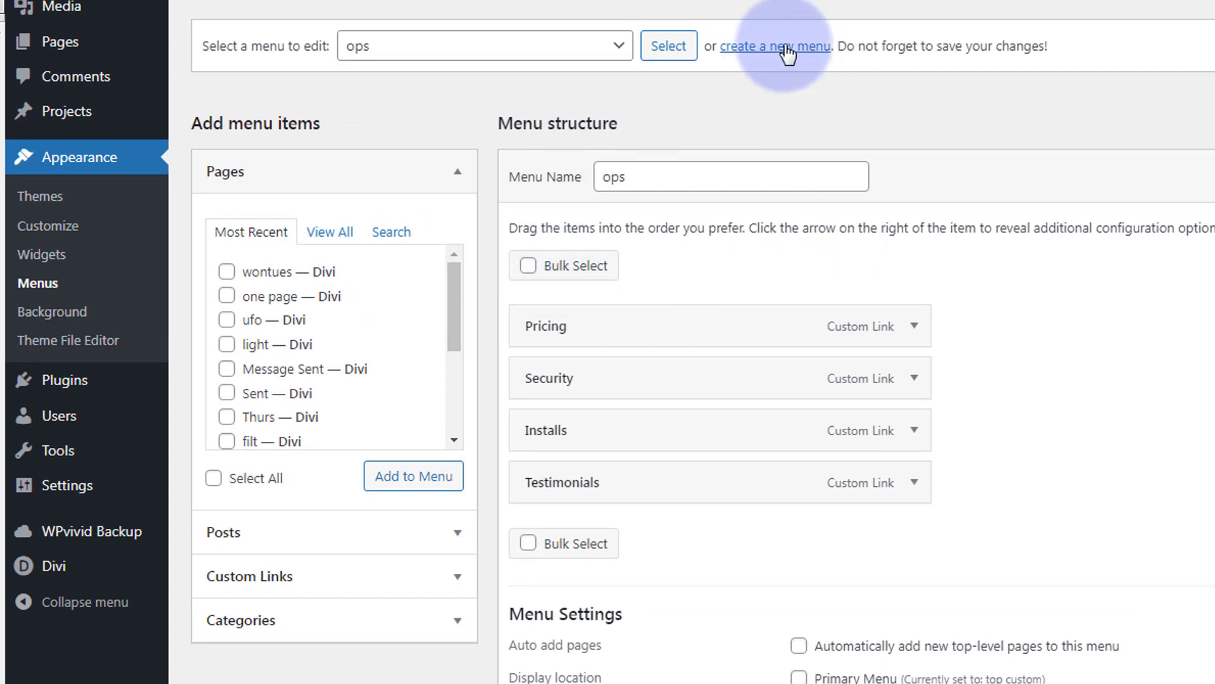
pyautogui.click(505, 47)
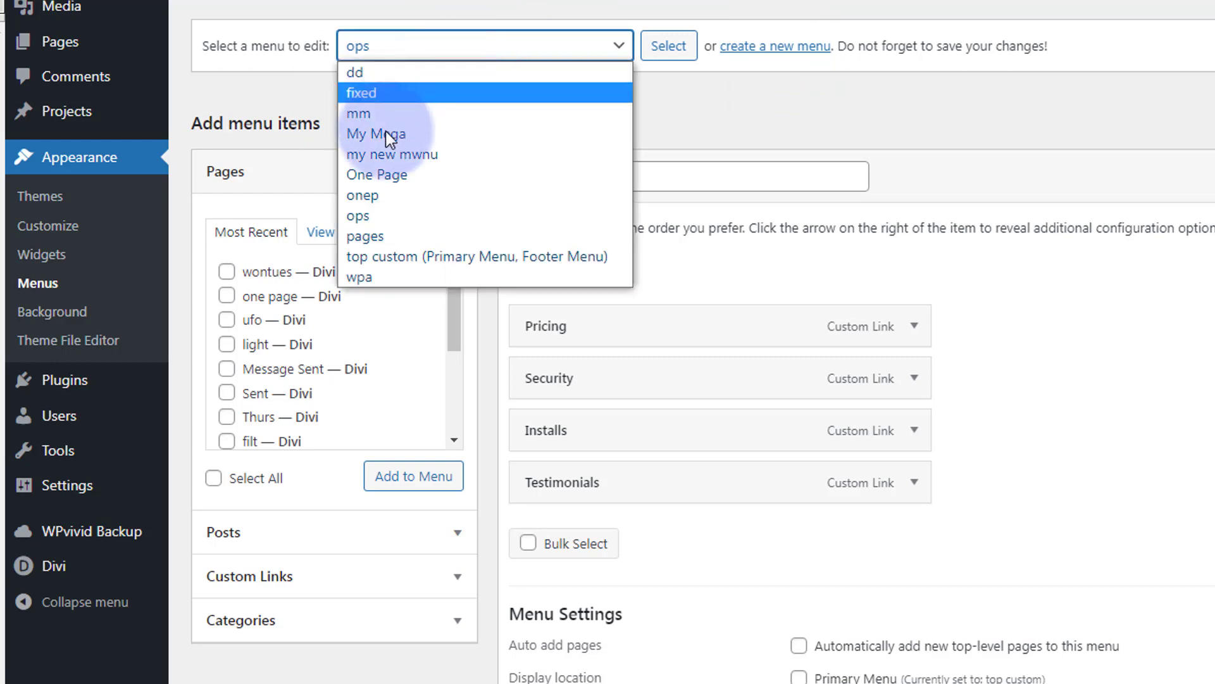
pyautogui.click(404, 219)
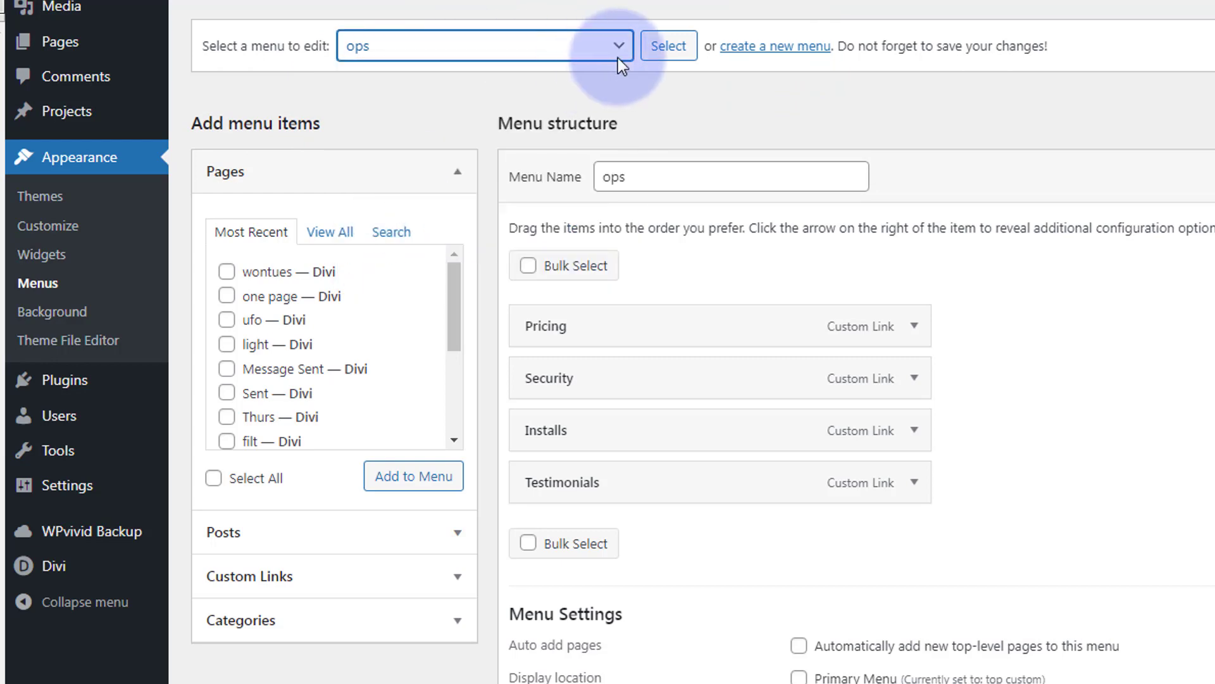
pyautogui.click(671, 47)
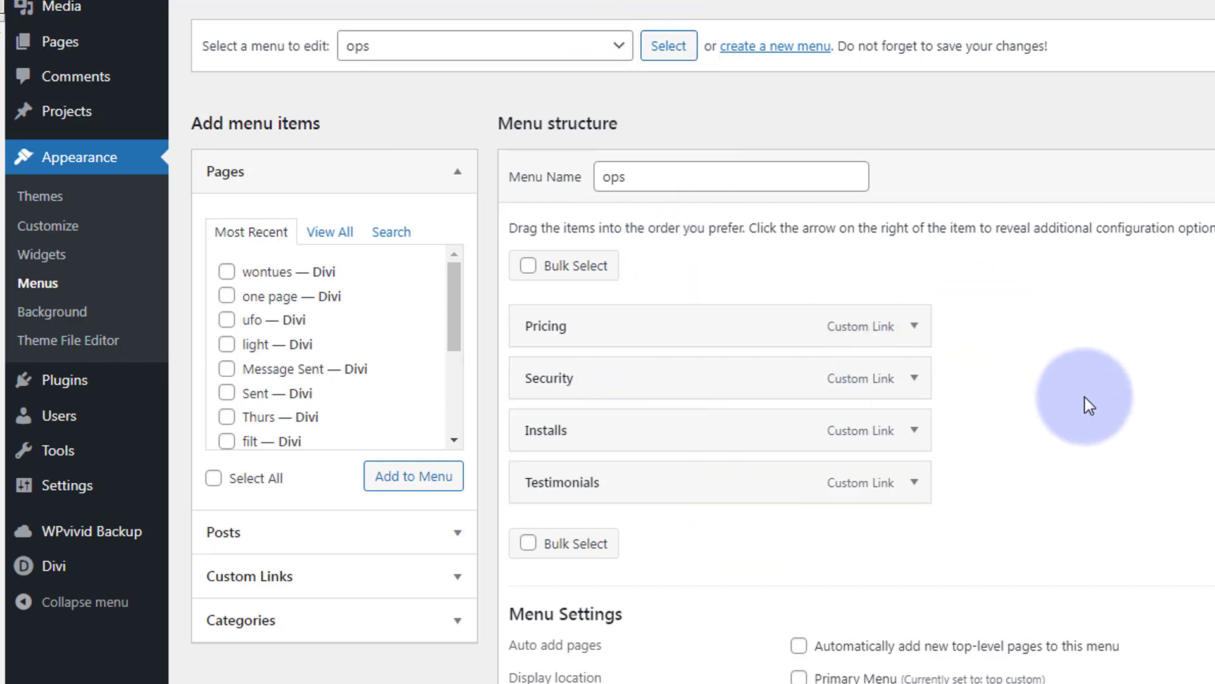
# Step: Tick Secondary Menu as the ops menu's display location and save the menu
pyautogui.scroll(-1, 1084, 396)
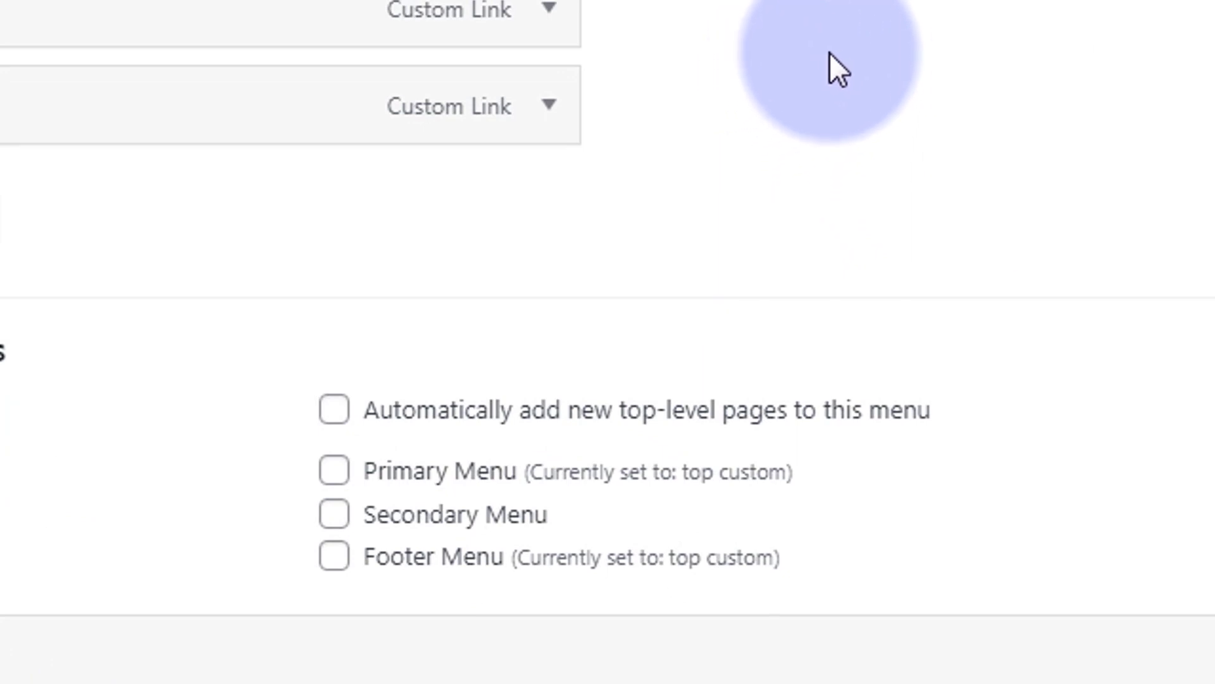
pyautogui.click(345, 514)
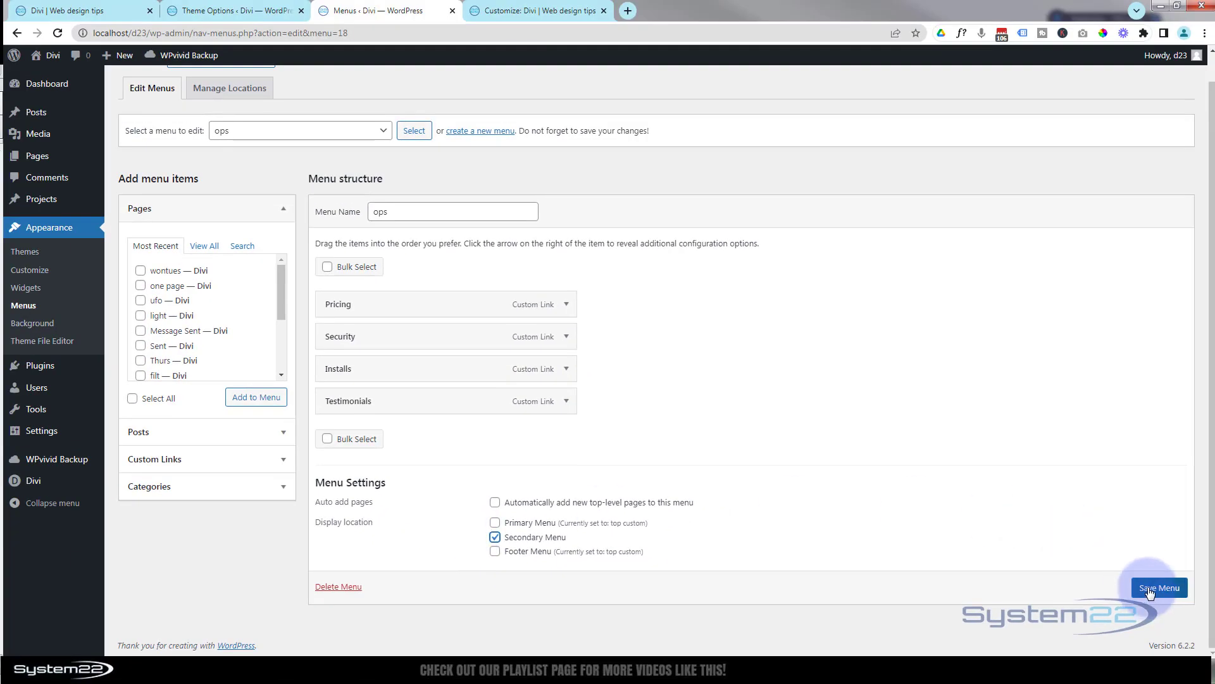
pyautogui.click(1150, 589)
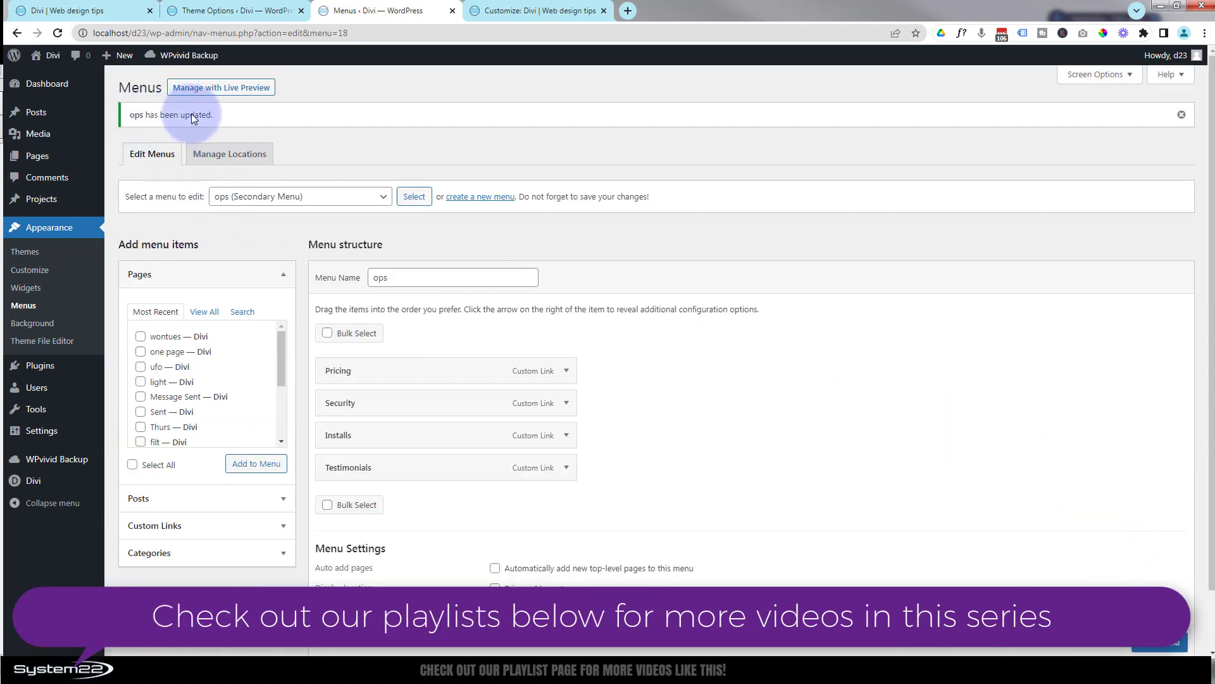
pyautogui.click(82, 11)
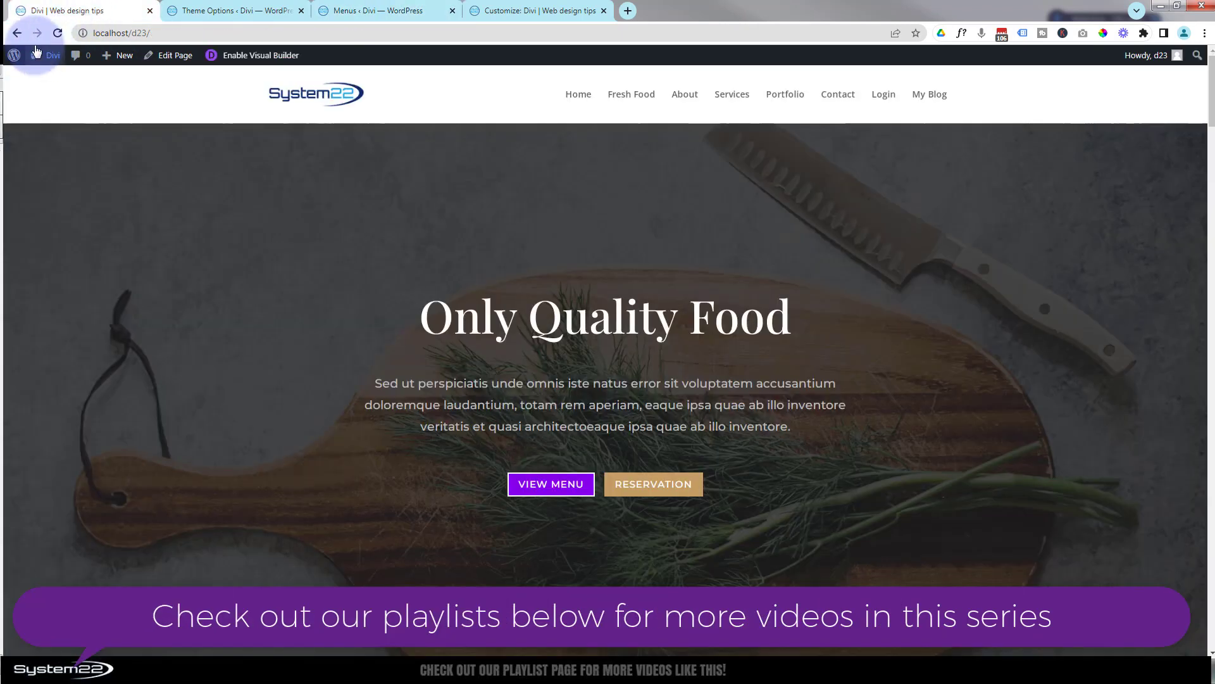
# Step: Reload the homepage to confirm Pricing, Security, Installs and Testimonials appear in the top bar
pyautogui.click(57, 33)
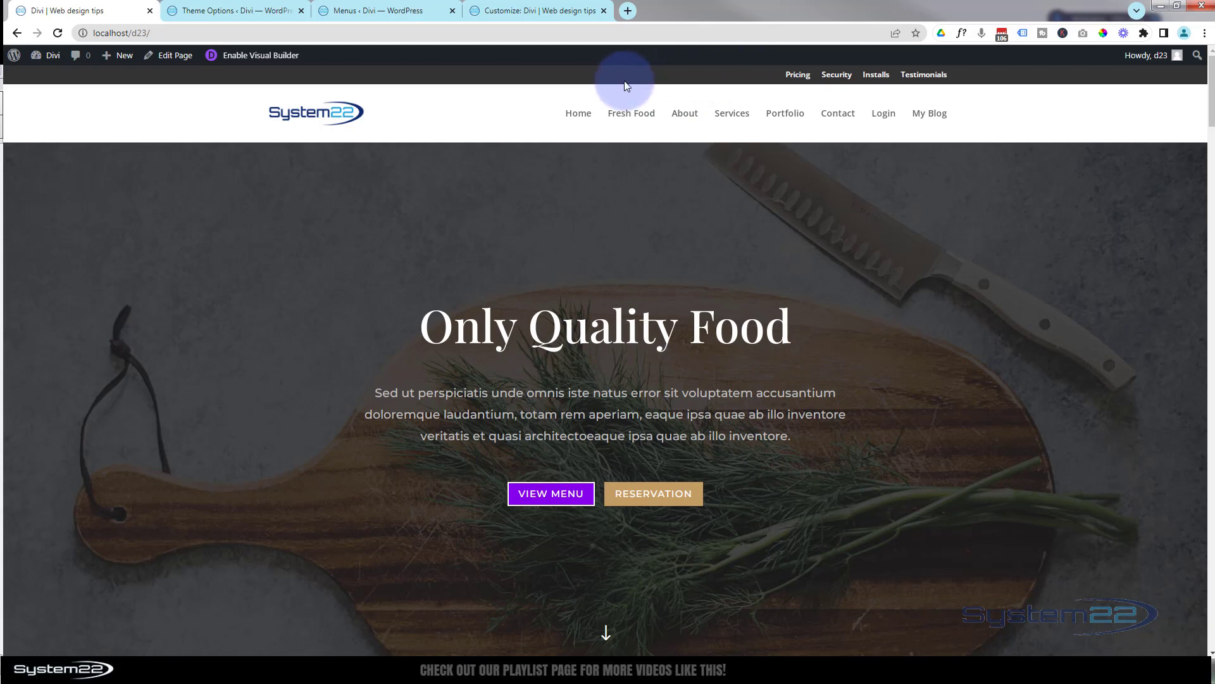
pyautogui.click(367, 11)
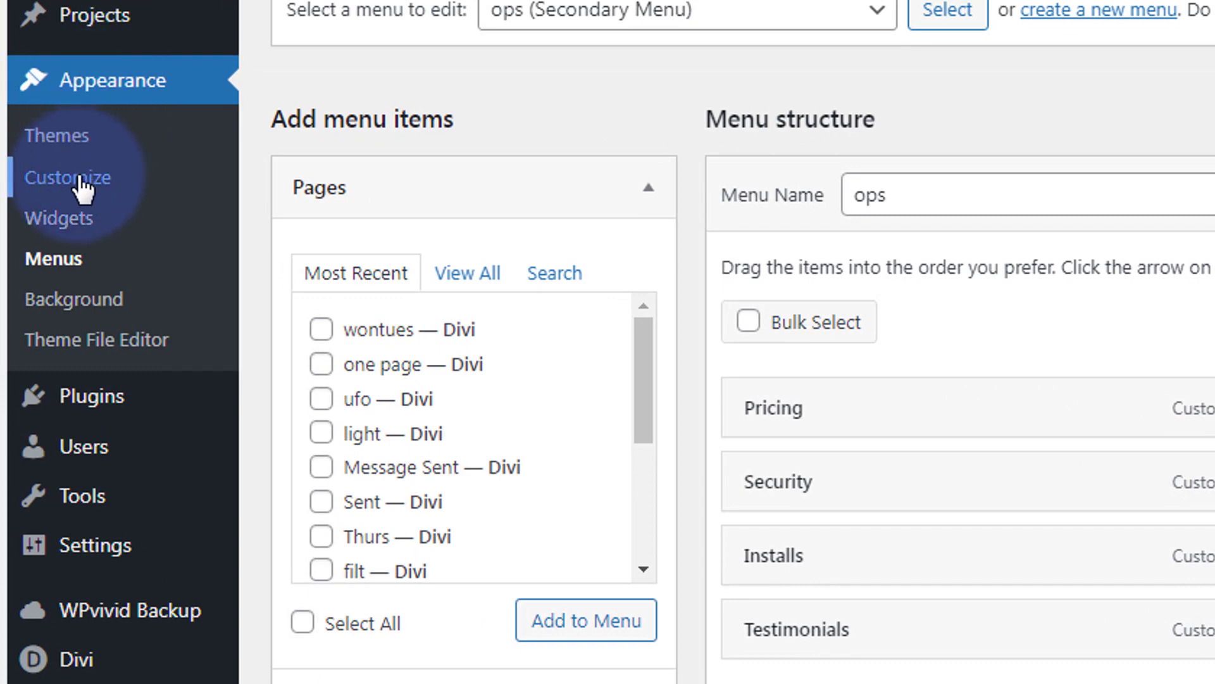
pyautogui.click(82, 187)
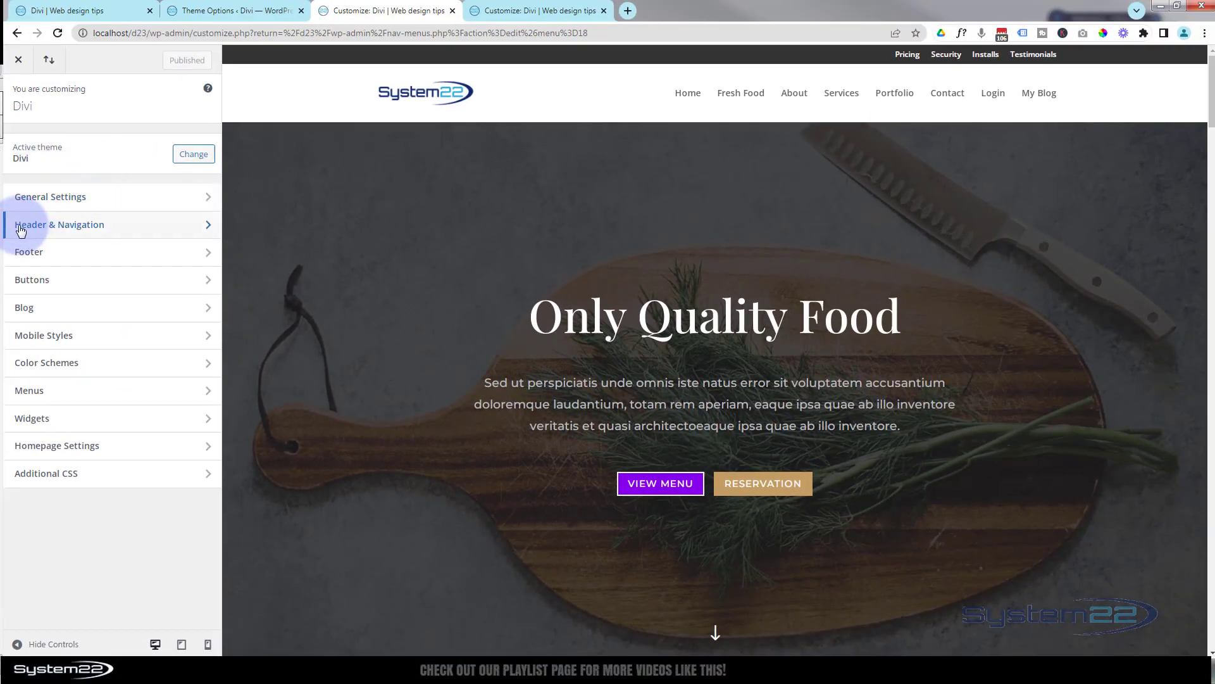
# Step: Set the Secondary Menu Bar background colour to #333333 in the Customizer and publish
pyautogui.click(170, 230)
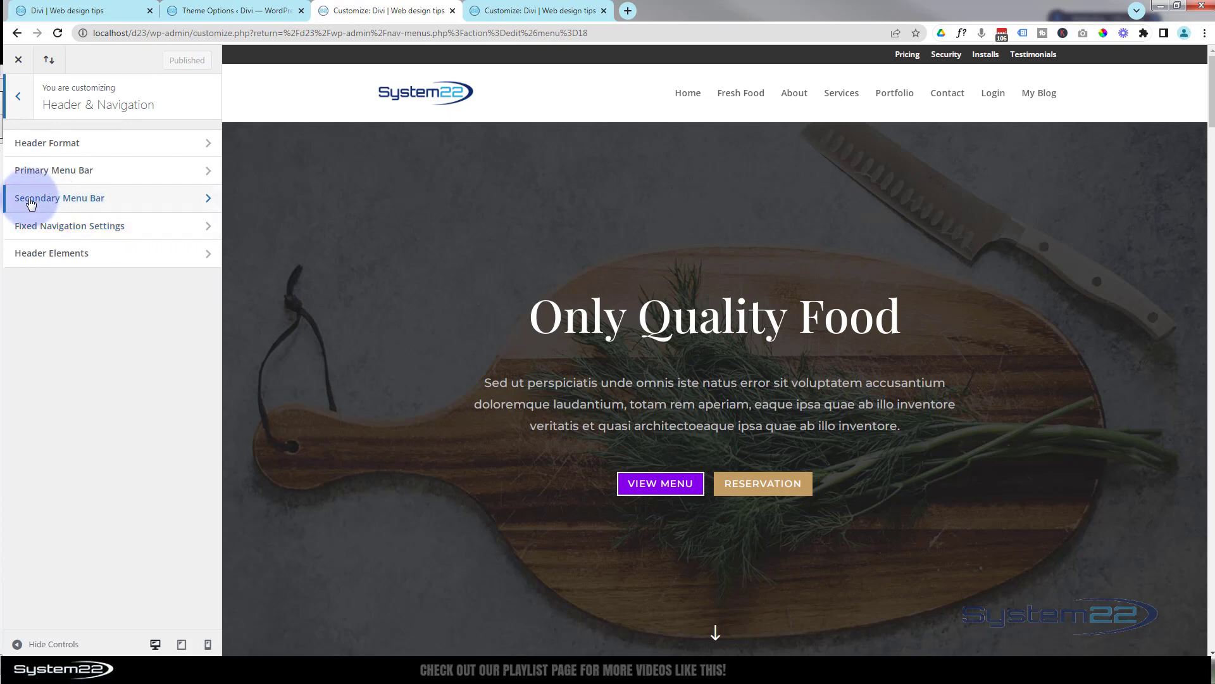
pyautogui.click(135, 203)
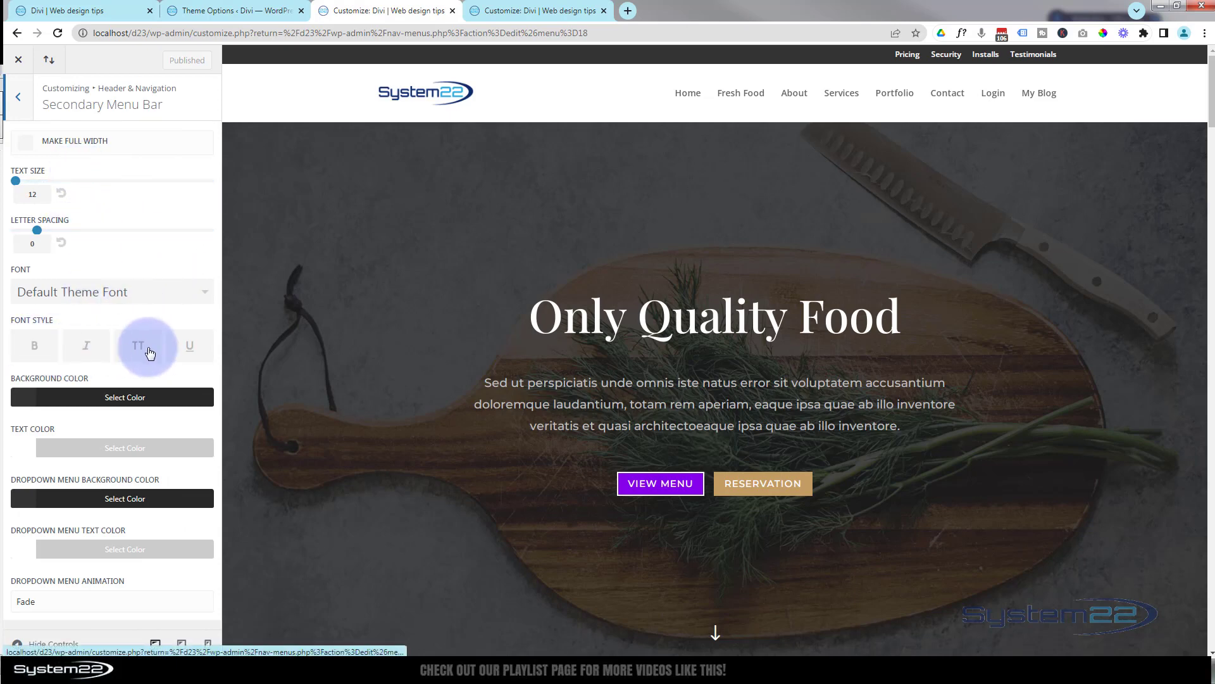
pyautogui.click(99, 396)
pyautogui.click(111, 576)
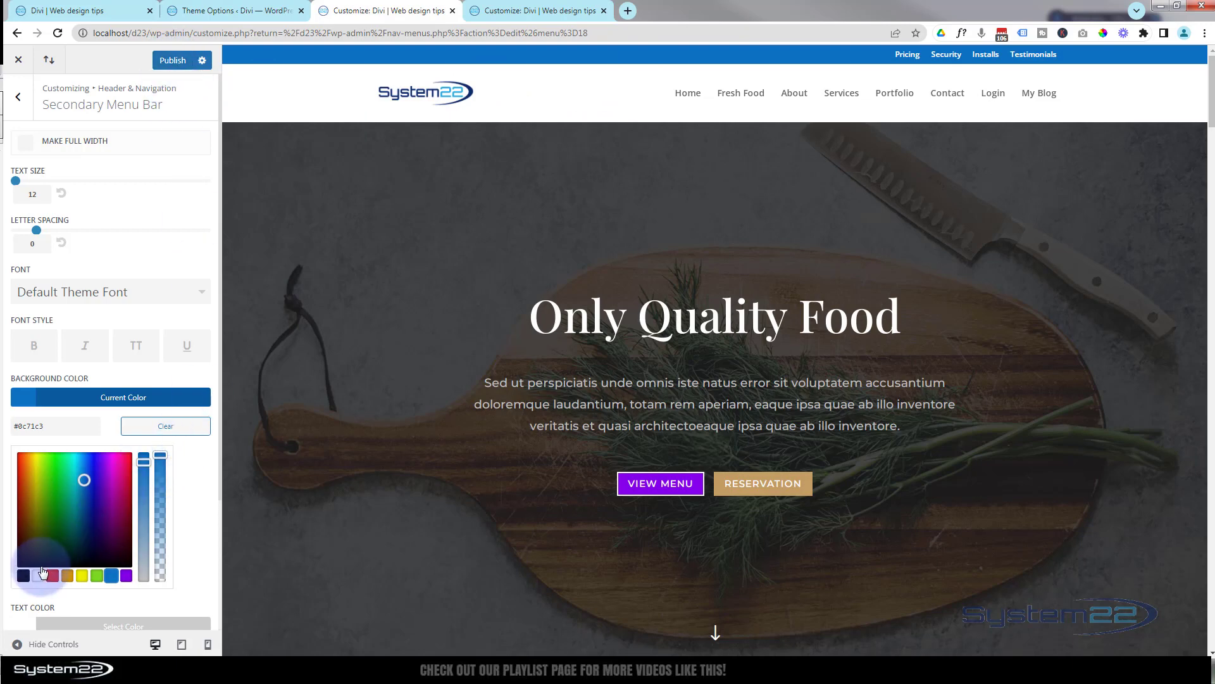
pyautogui.moveTo(43, 426); pyautogui.dragTo(21, 425)
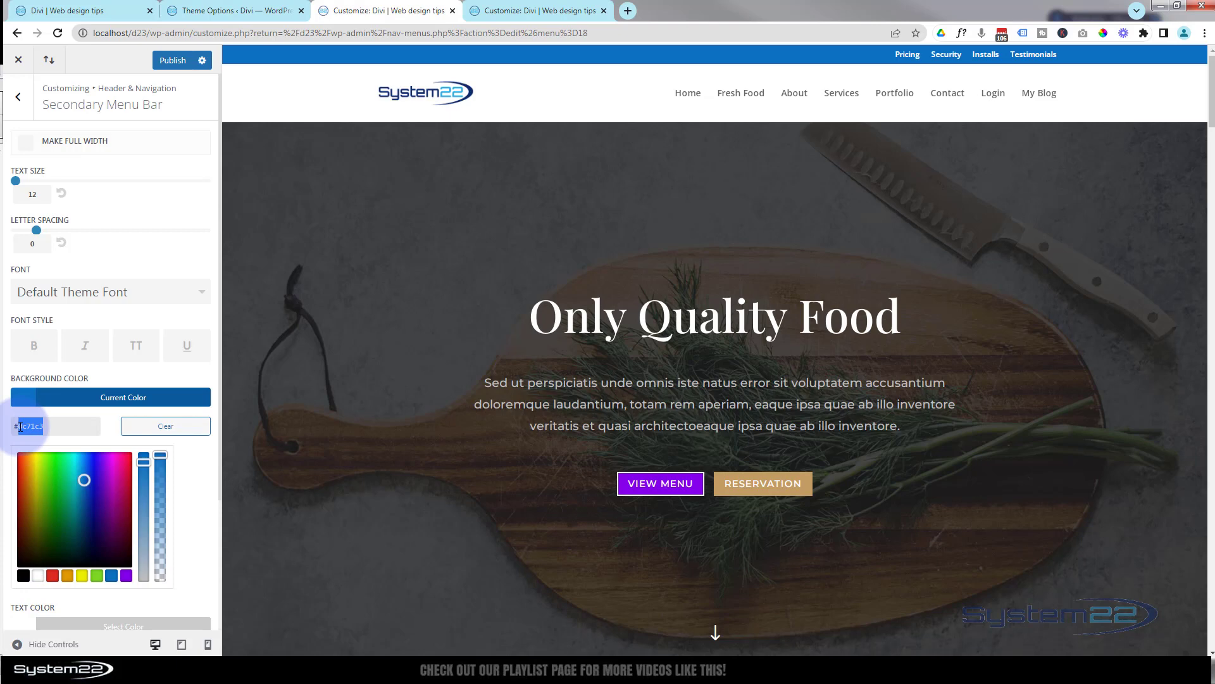
pyautogui.write('333333')
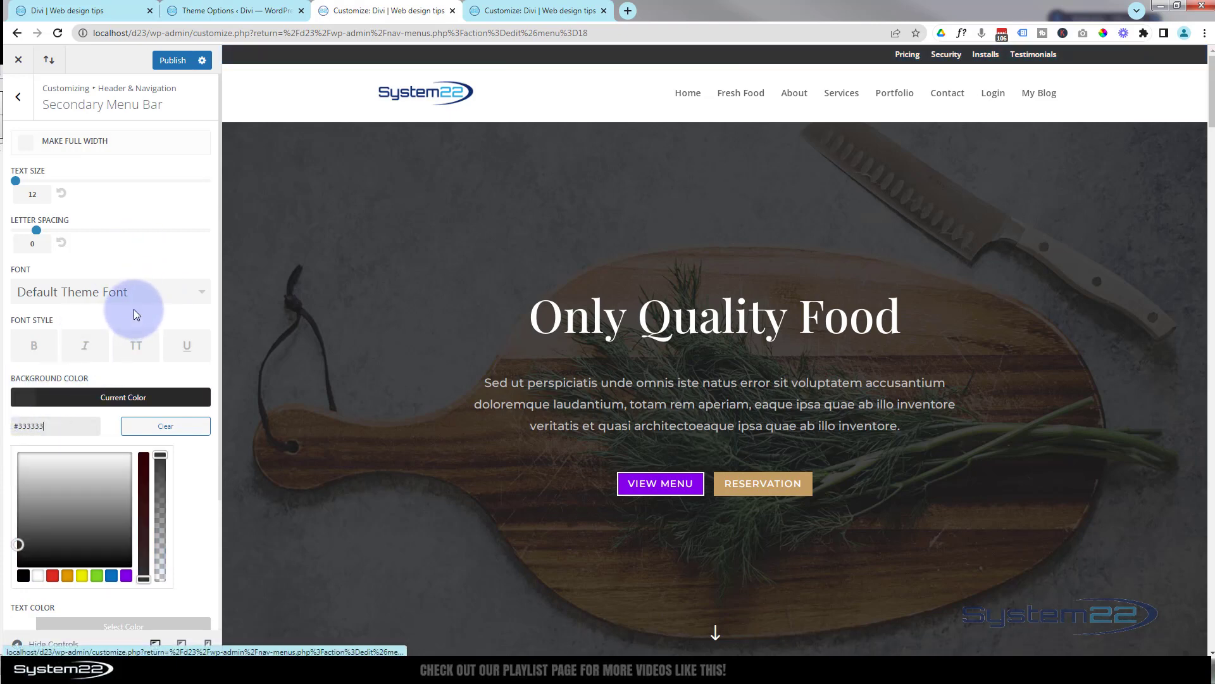
pyautogui.scroll(-2, 134, 309)
pyautogui.scroll(-1, 134, 309)
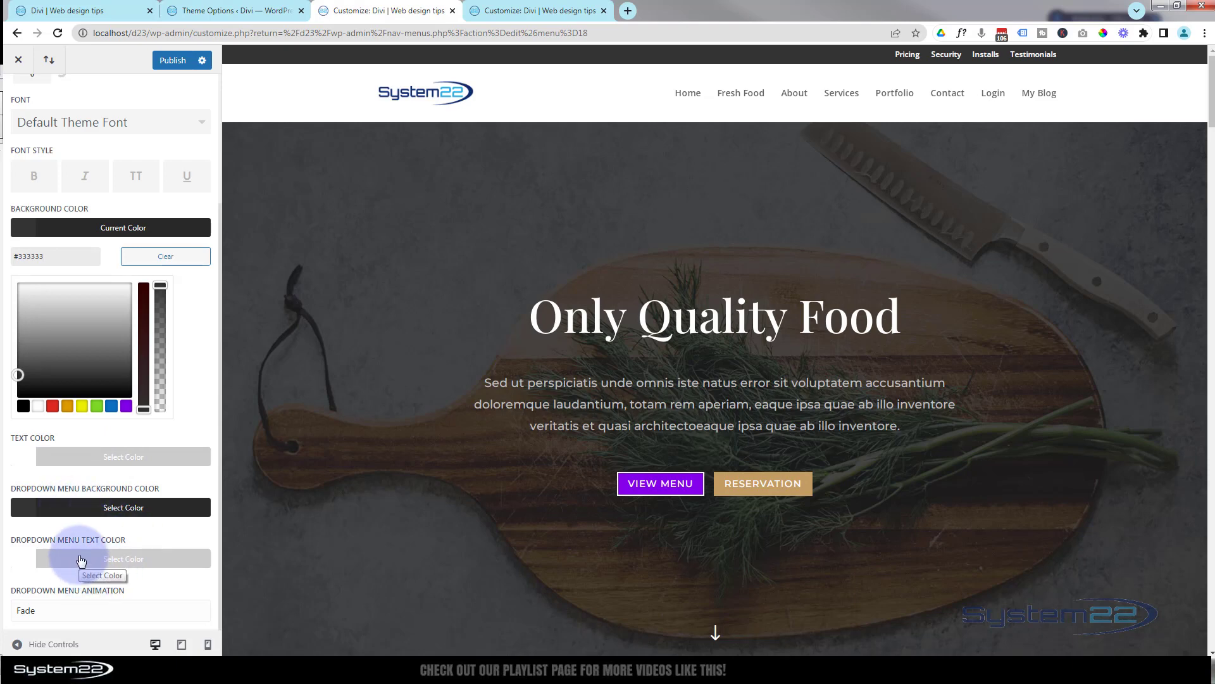
pyautogui.click(170, 61)
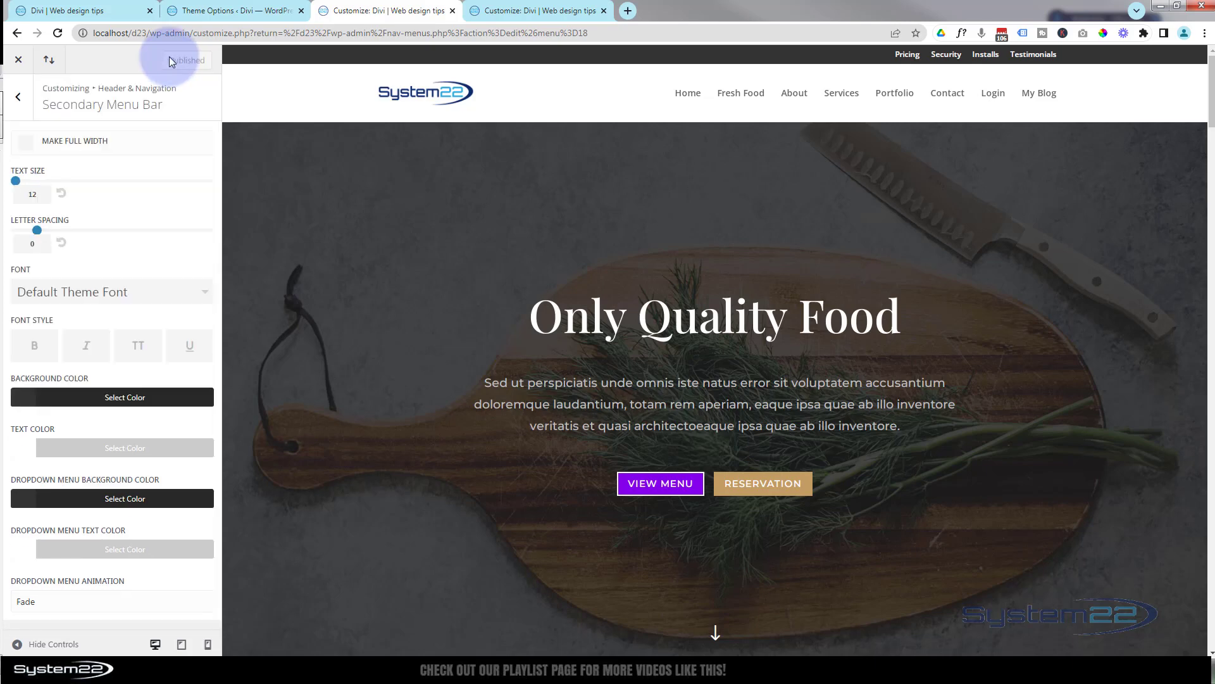
# Step: Enter the phone number and e-mail address in the Header Elements fields
pyautogui.click(20, 98)
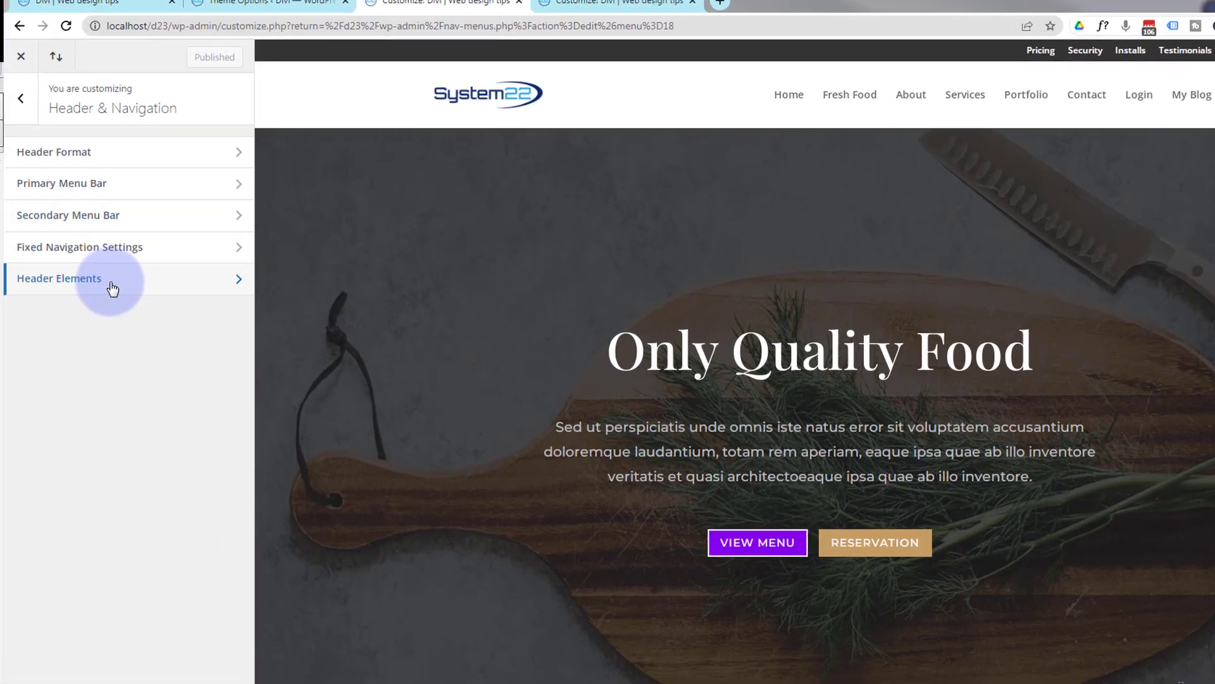
pyautogui.click(95, 256)
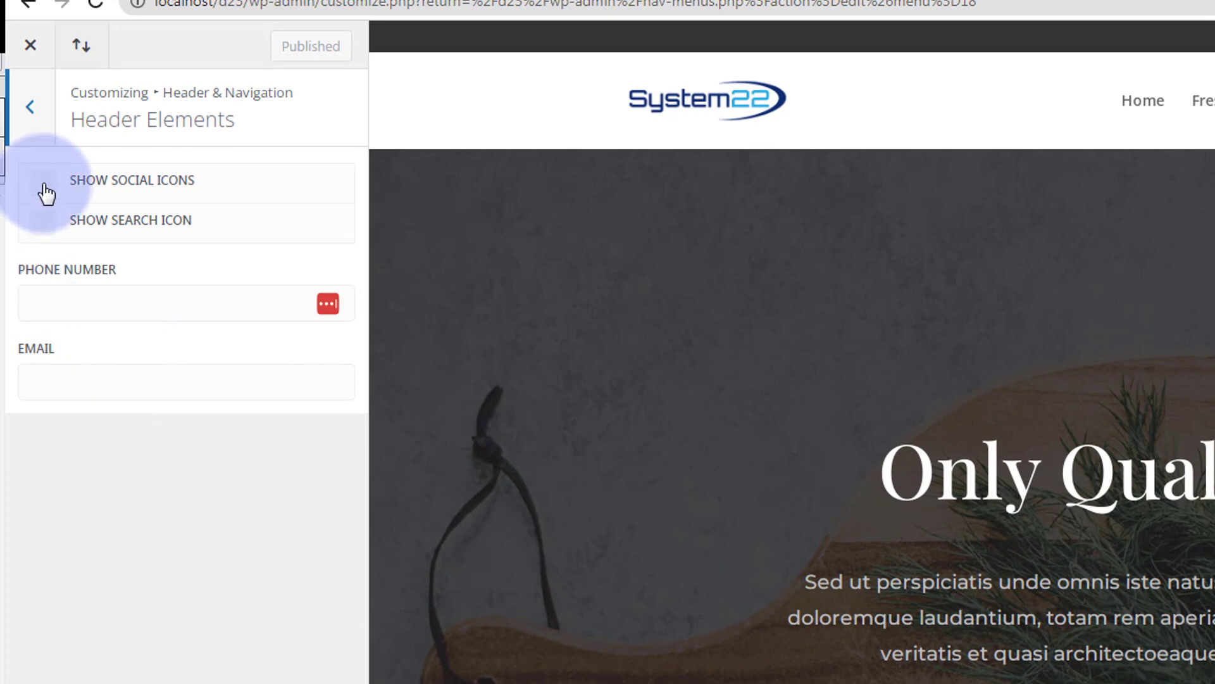
pyautogui.click(51, 310)
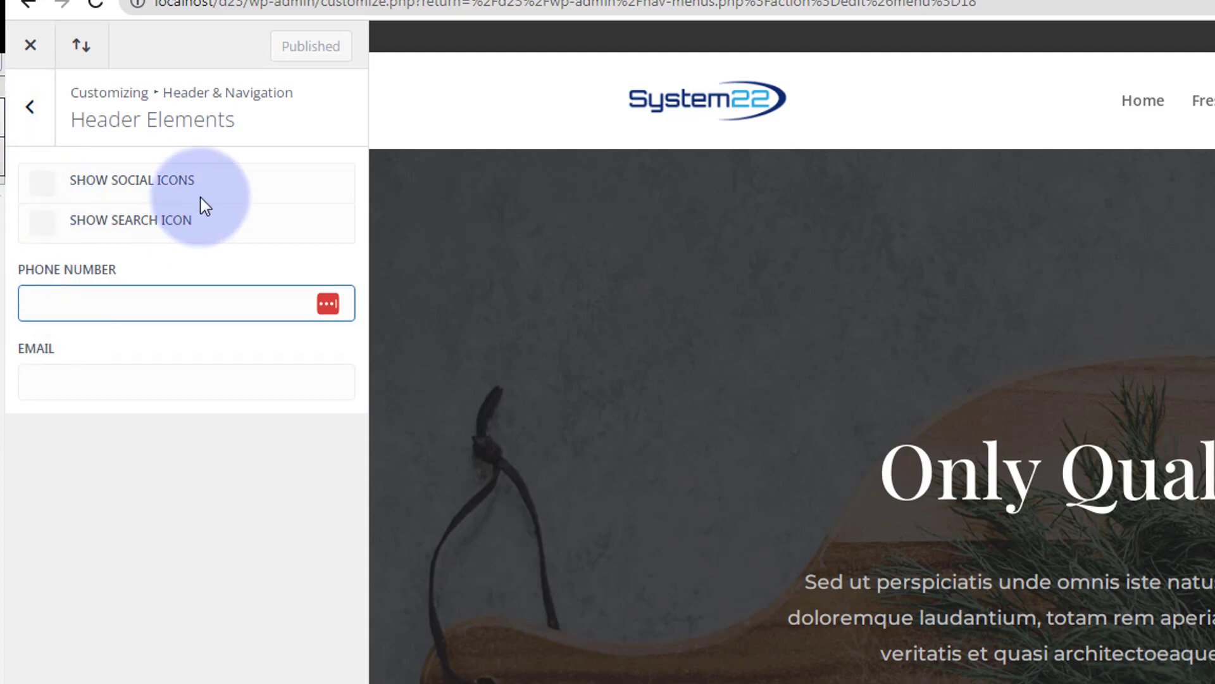
pyautogui.write('123 321 1234')
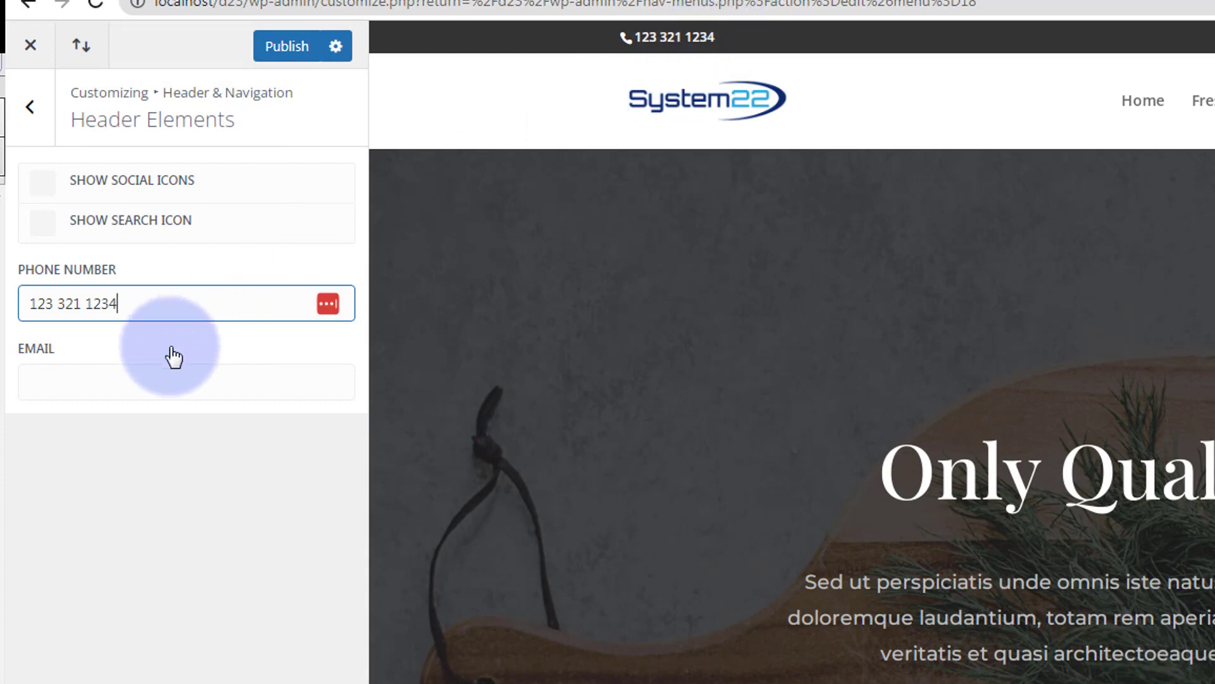
pyautogui.click(62, 385)
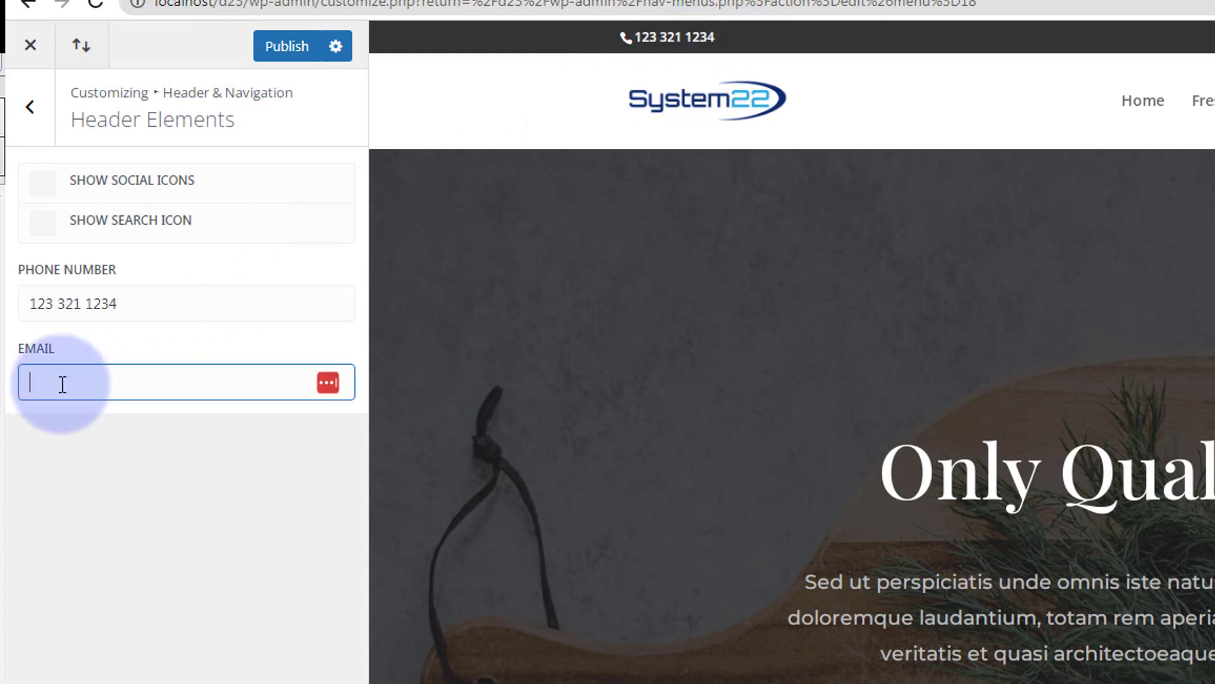
pyautogui.write('me@myemail.com')
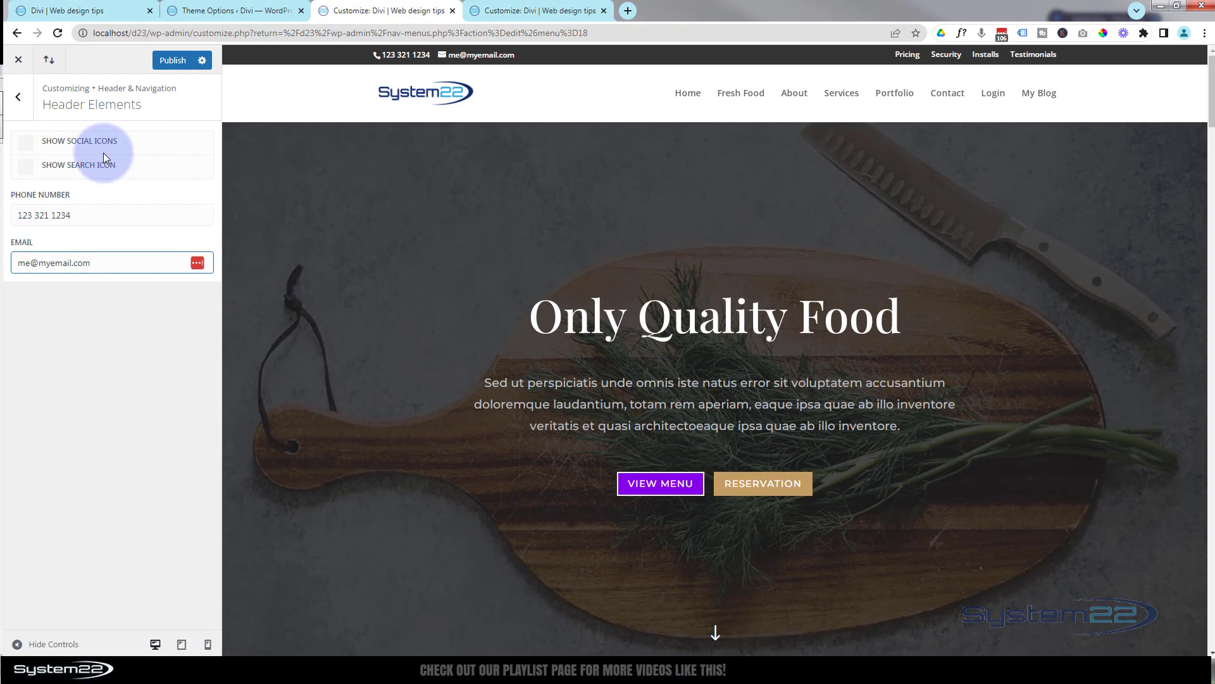
# Step: Turn on Show Social Icons and return to the Header & Navigation sections
pyautogui.click(26, 148)
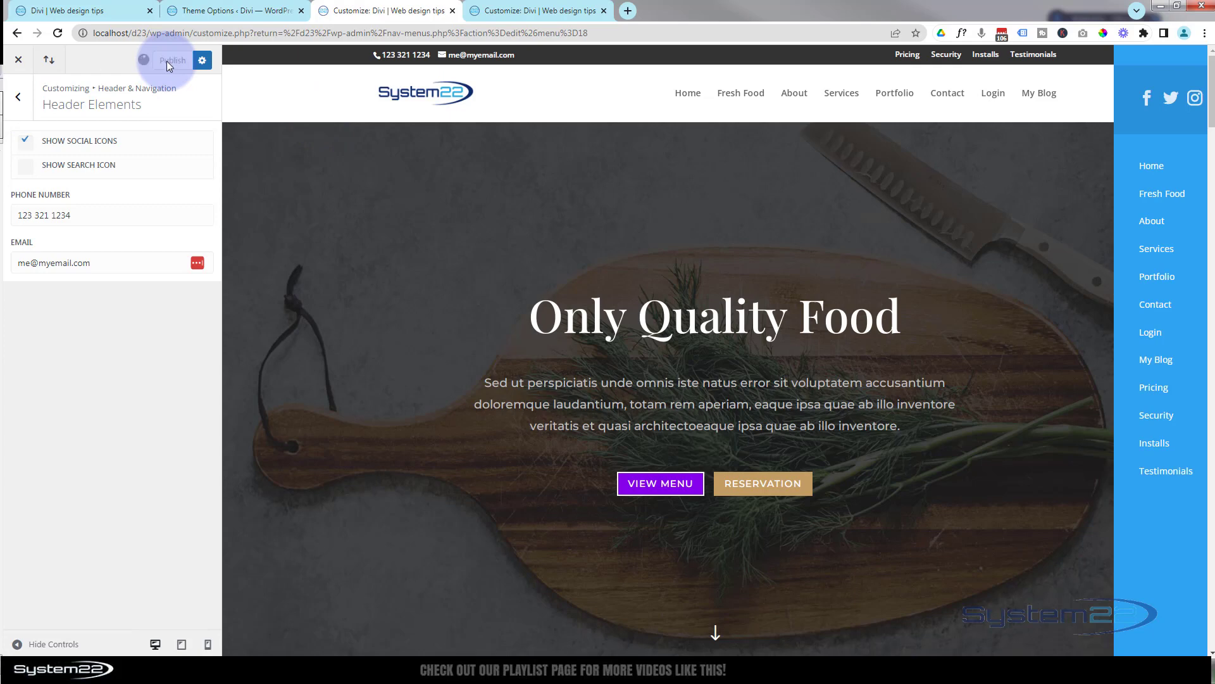
pyautogui.click(21, 99)
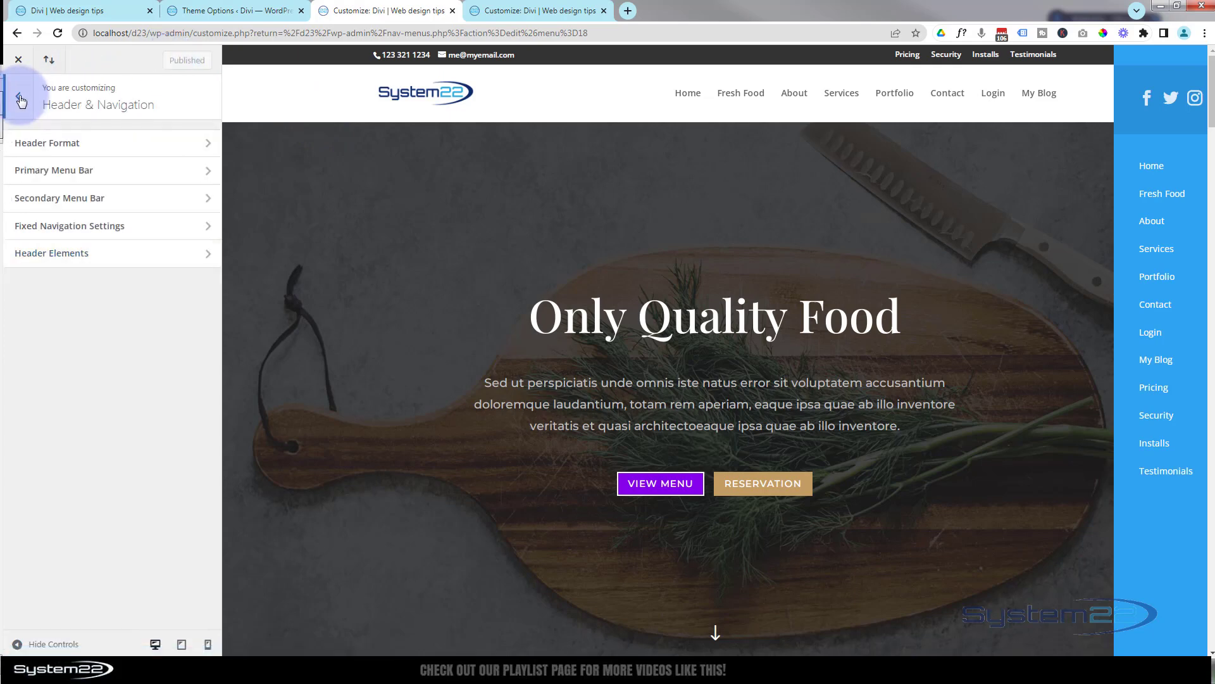
pyautogui.click(19, 99)
# Step: Reload the live homepage to check the phone, email and social icons in the top bar
pyautogui.click(54, 11)
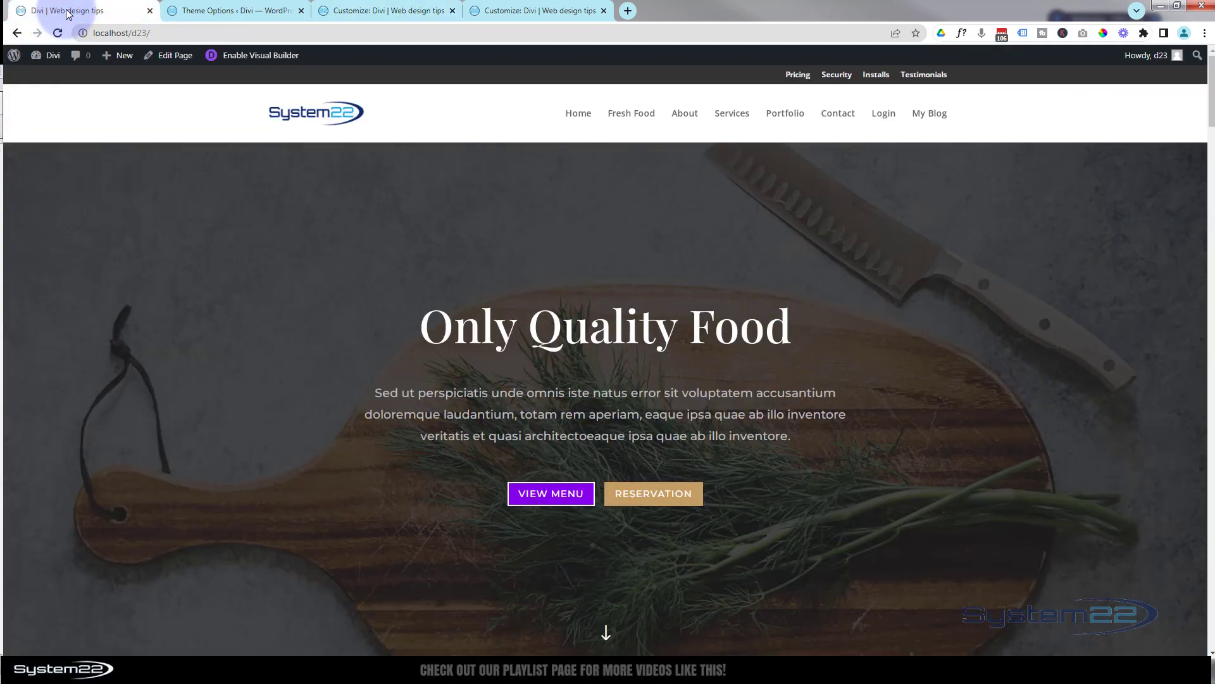
pyautogui.click(57, 33)
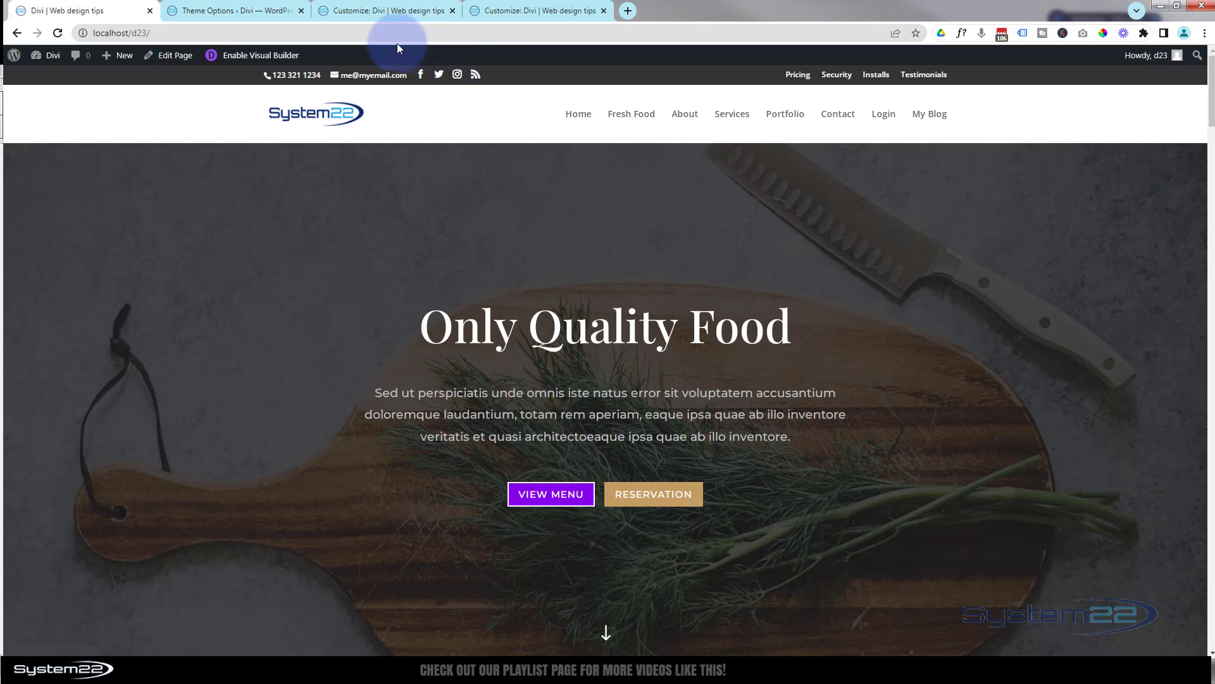
pyautogui.click(223, 19)
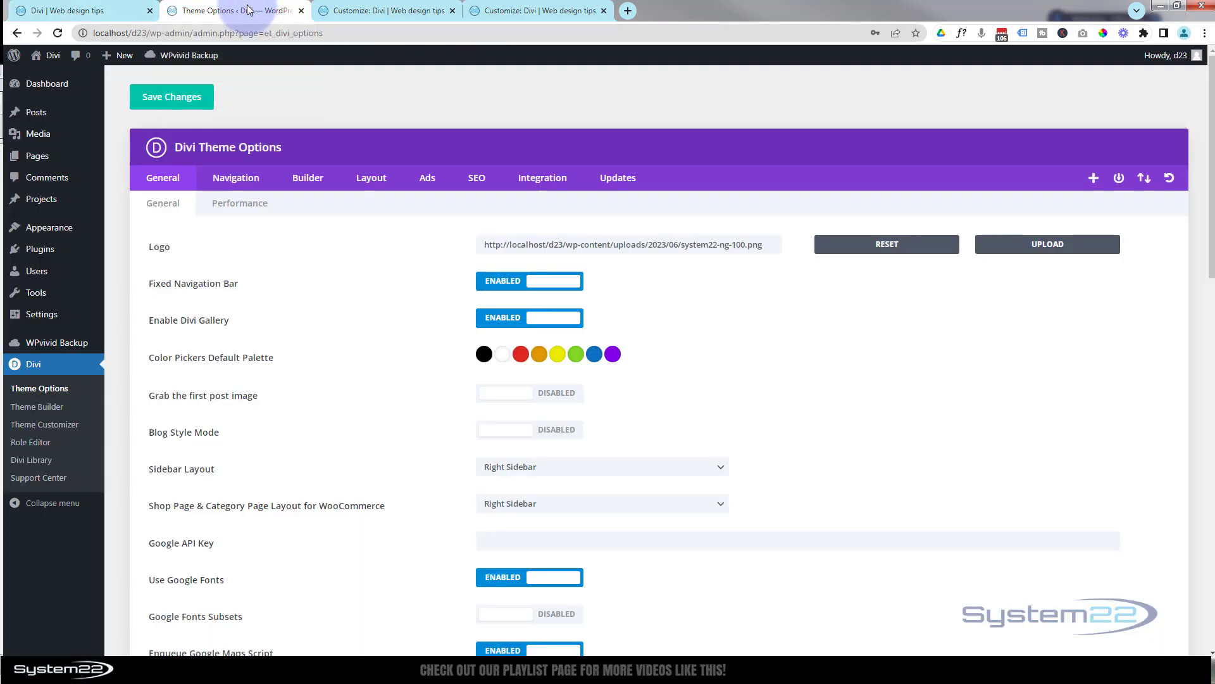
# Step: Save Divi's General options with the Facebook, Twitter, Instagram and RSS icons enabled
pyautogui.click(39, 392)
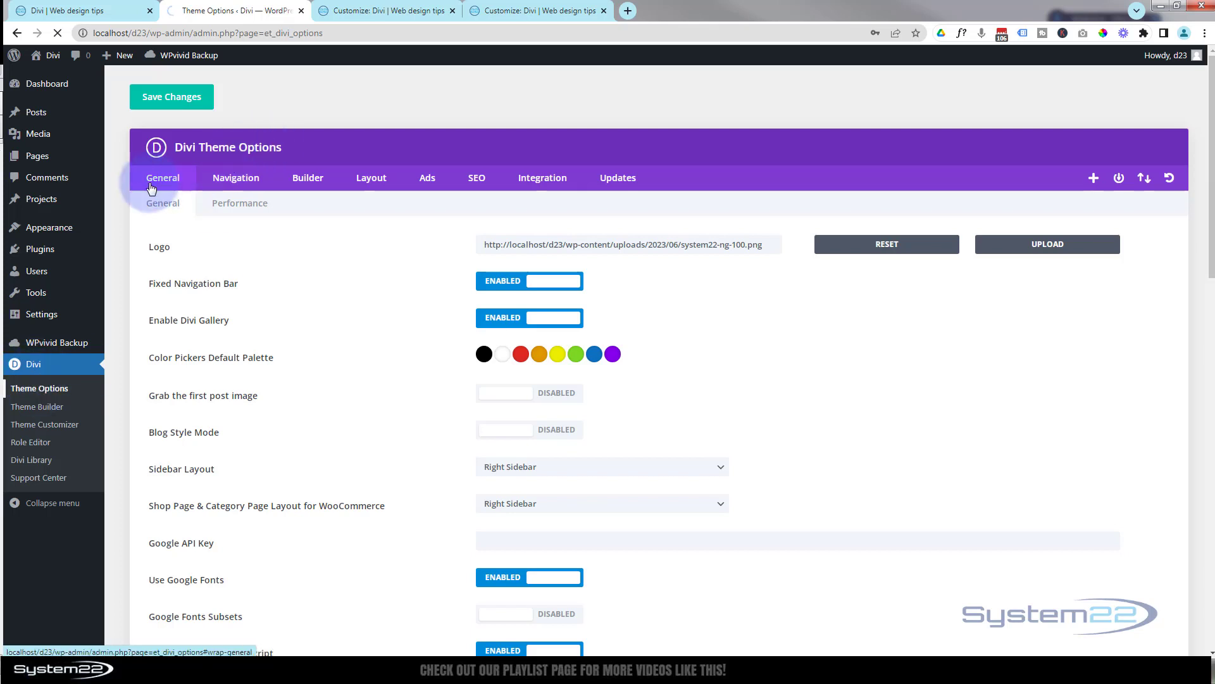
pyautogui.click(184, 183)
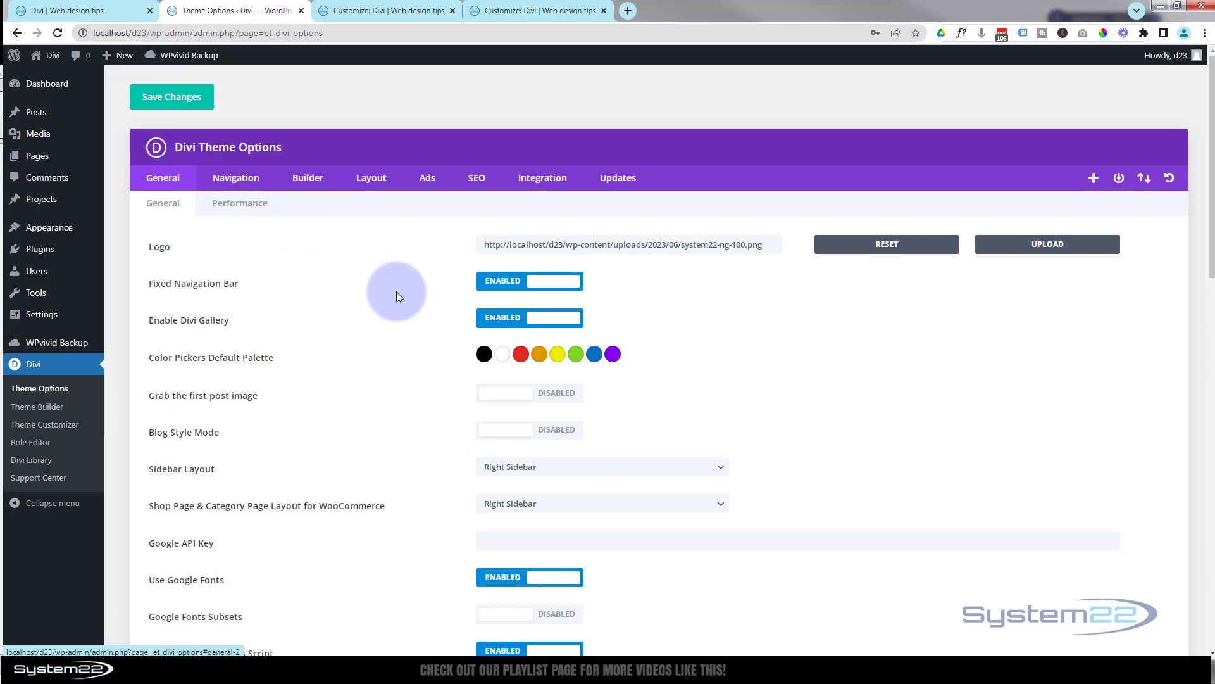
pyautogui.scroll(-3, 387, 284)
pyautogui.scroll(-5, 387, 284)
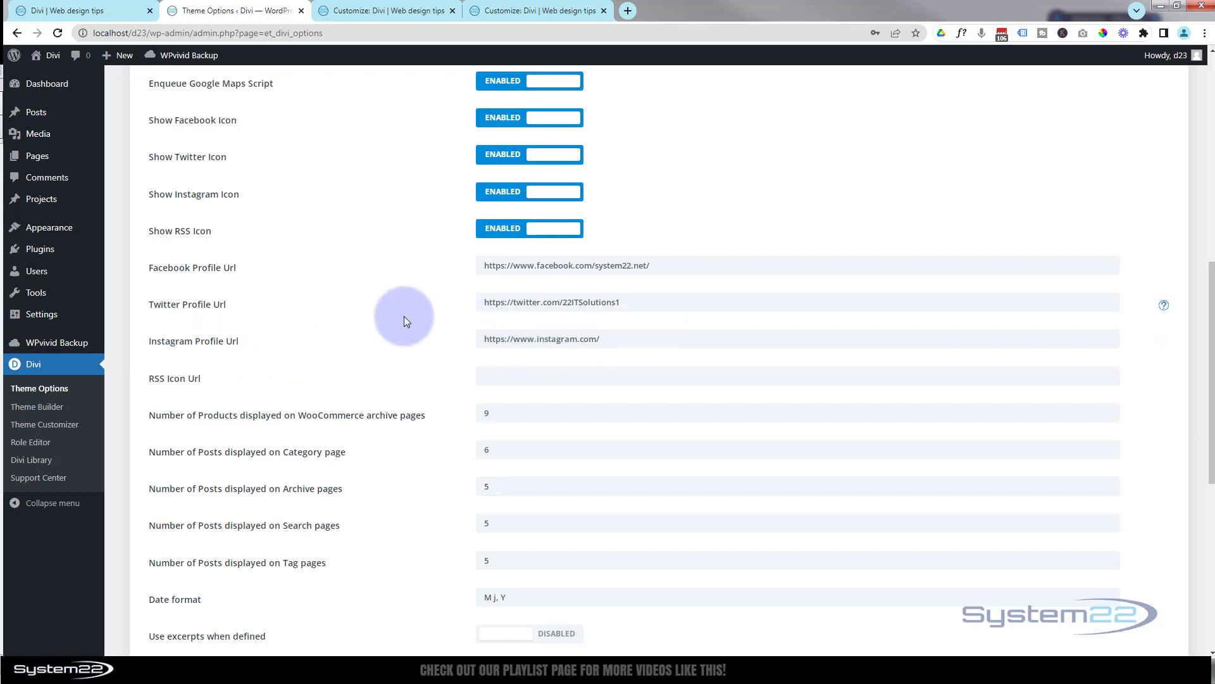
pyautogui.scroll(2, 402, 322)
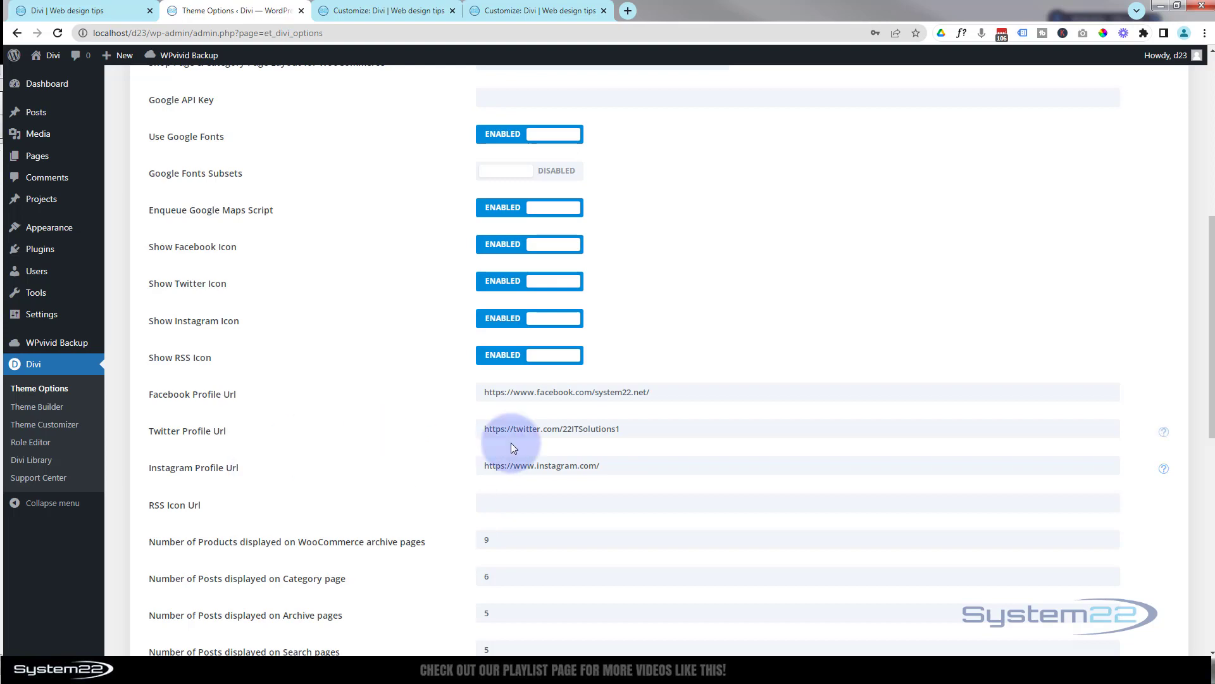
pyautogui.scroll(7, 348, 466)
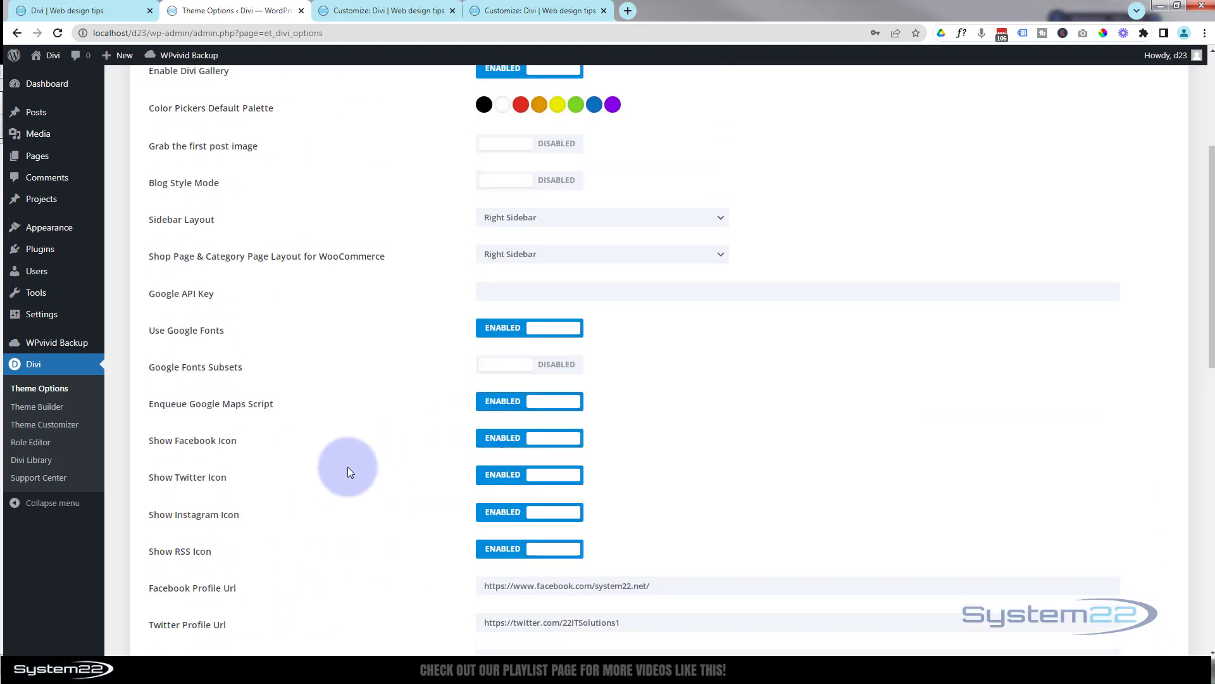
pyautogui.click(157, 105)
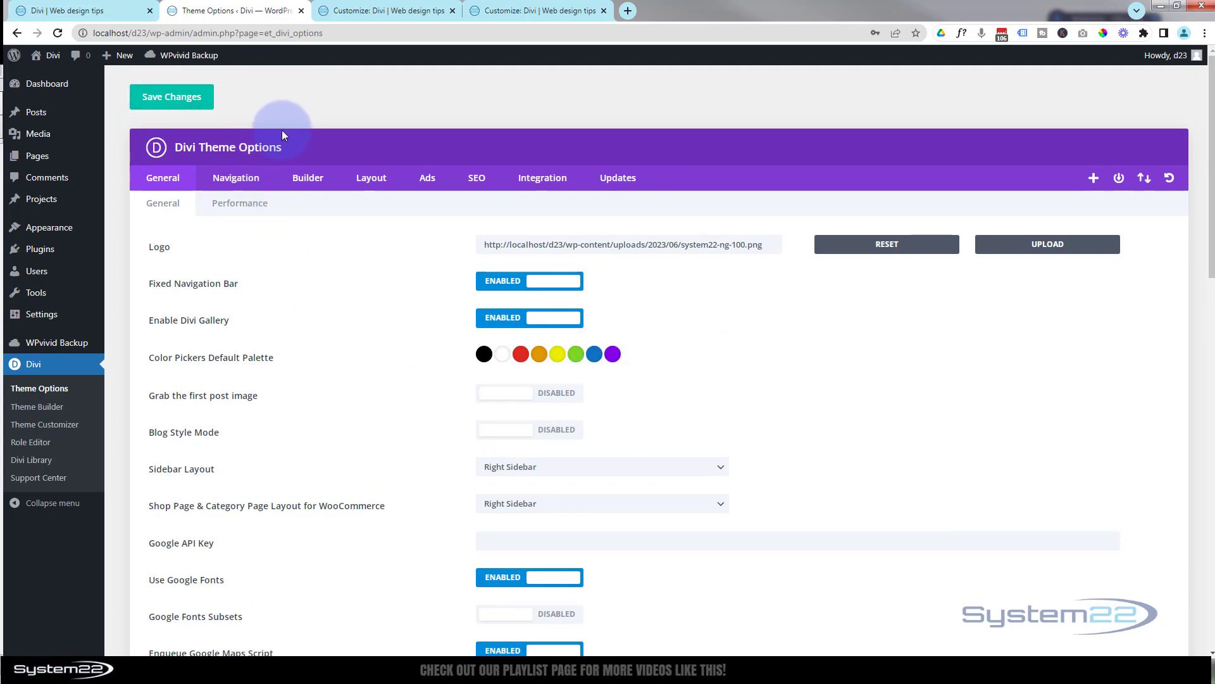
# Step: Close the duplicate Customizer tab and refresh the preview to show the updated top bar
pyautogui.click(384, 11)
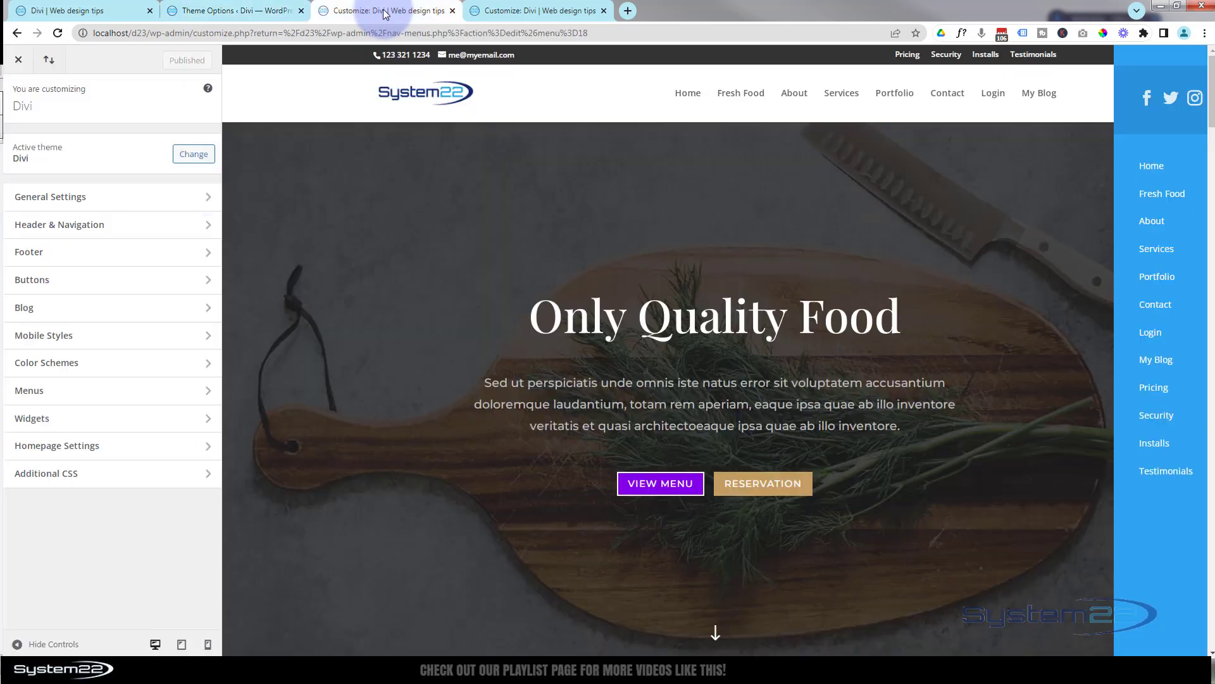
pyautogui.click(604, 11)
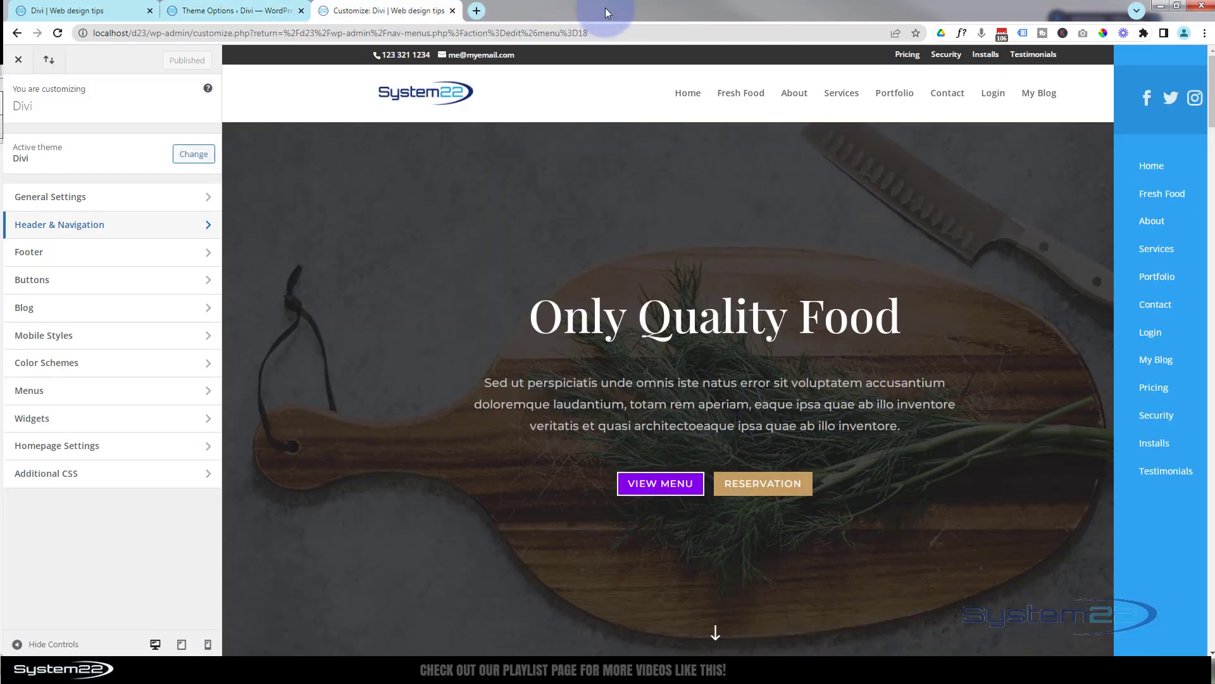
pyautogui.click(59, 34)
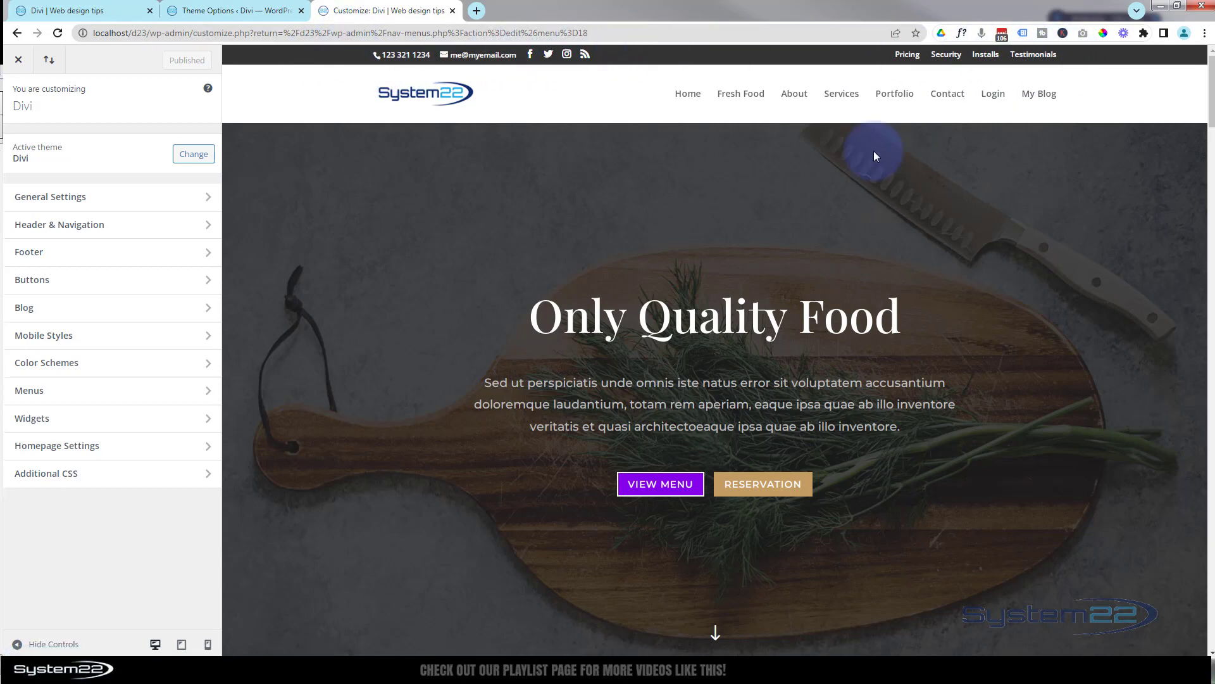
# Step: Change #et-secondary-menu float from right to left in the DevTools Styles pane
pyautogui.rightClick(948, 57)
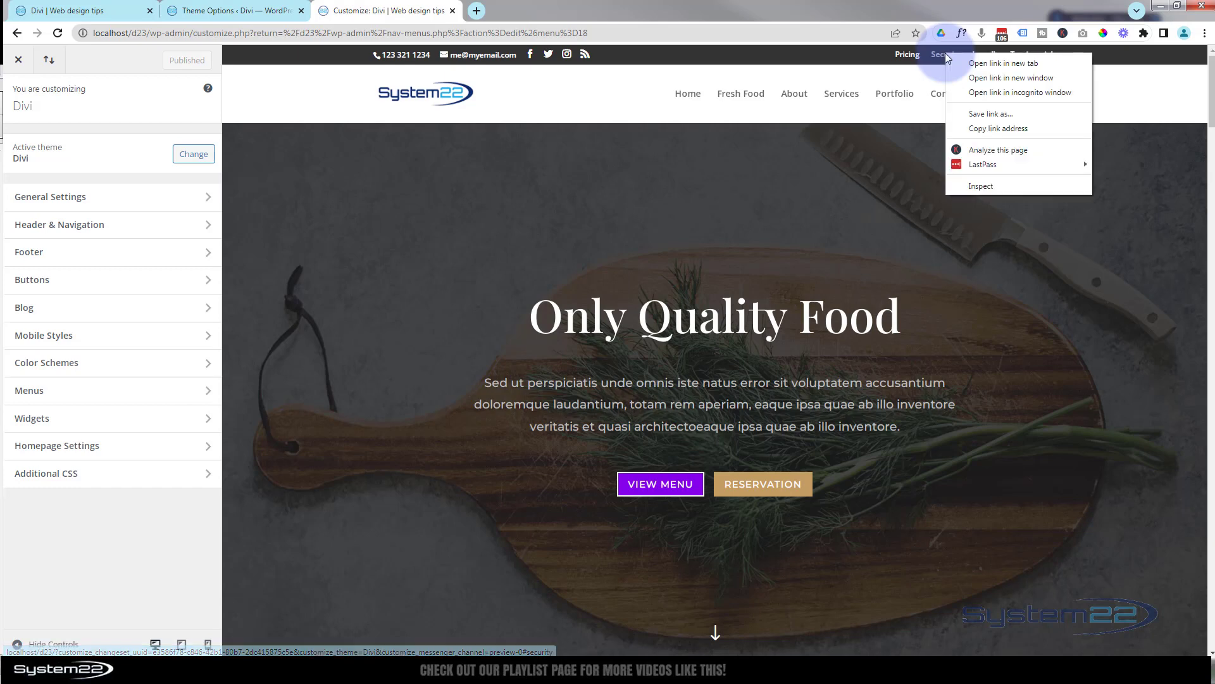
pyautogui.click(981, 186)
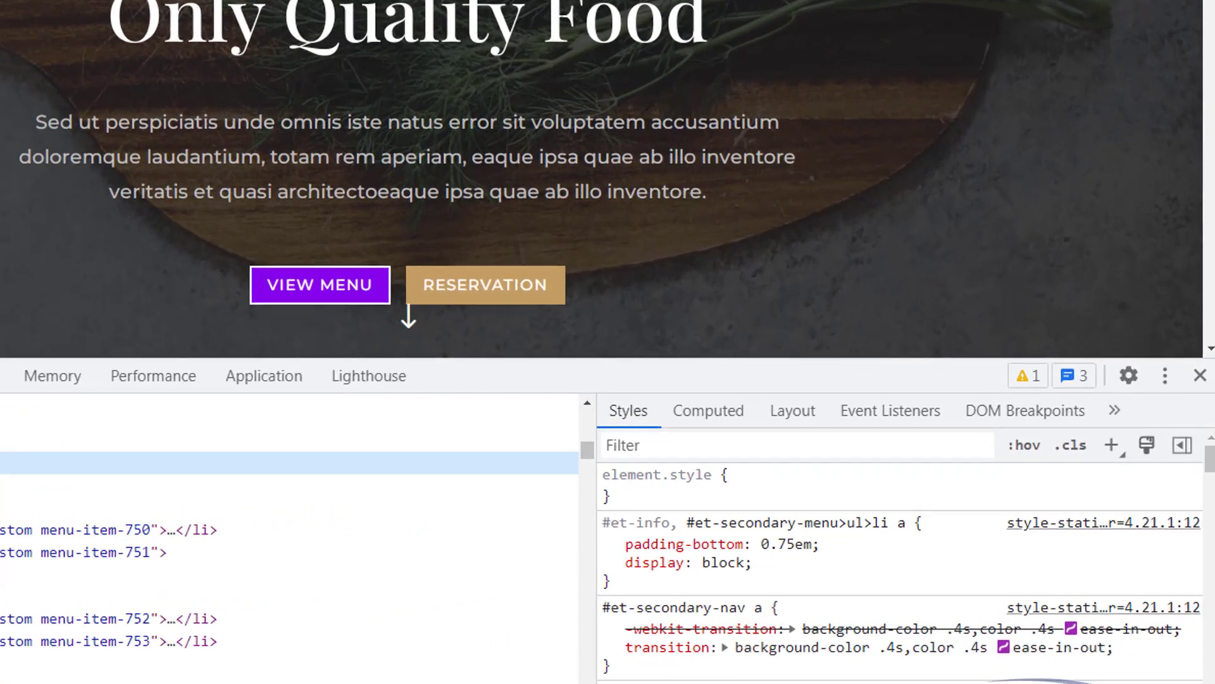
pyautogui.click(178, 465)
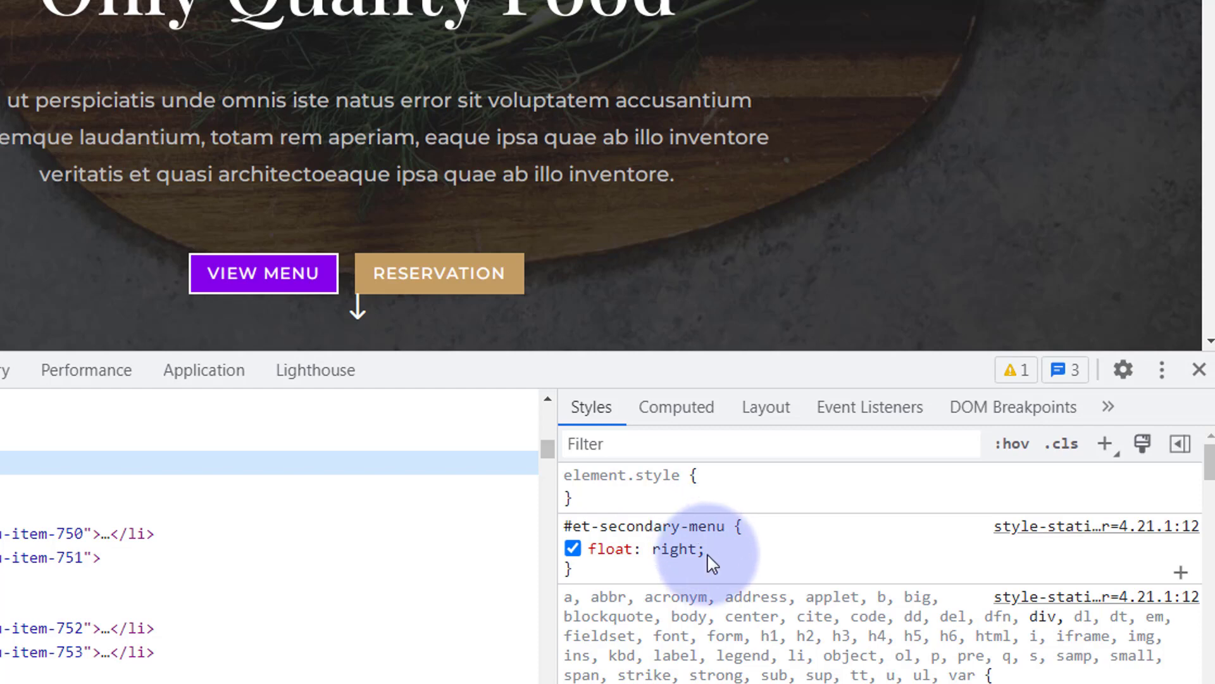
pyautogui.click(683, 548)
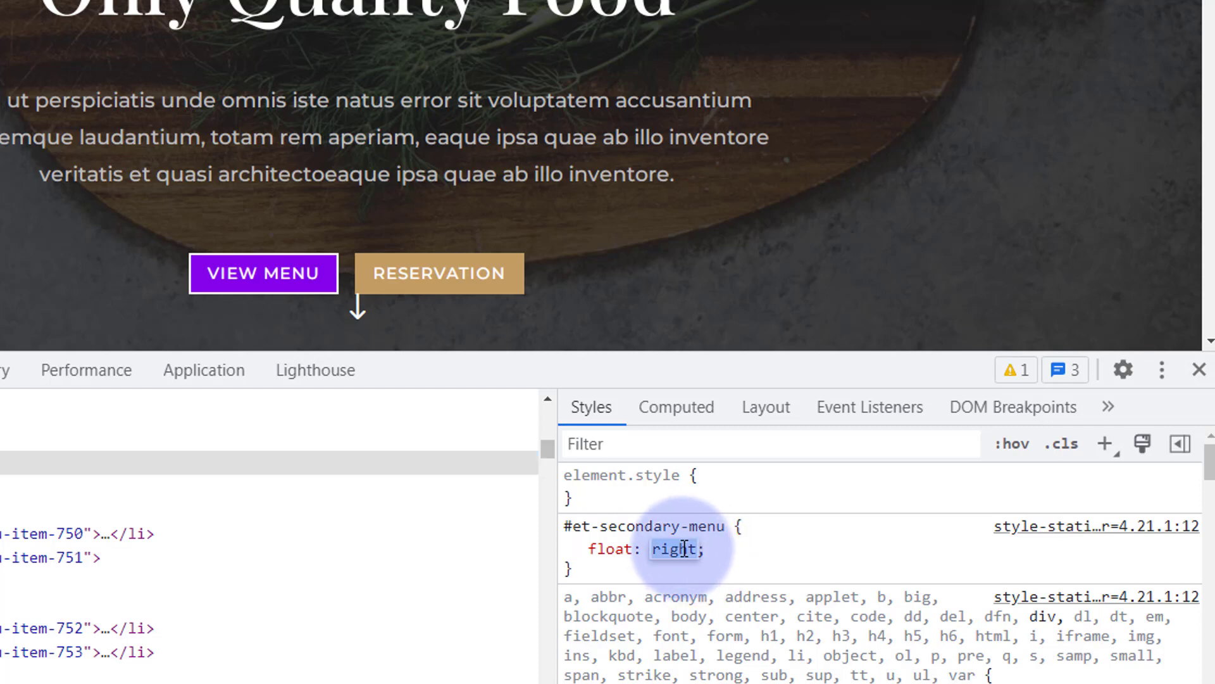
pyautogui.write('left')
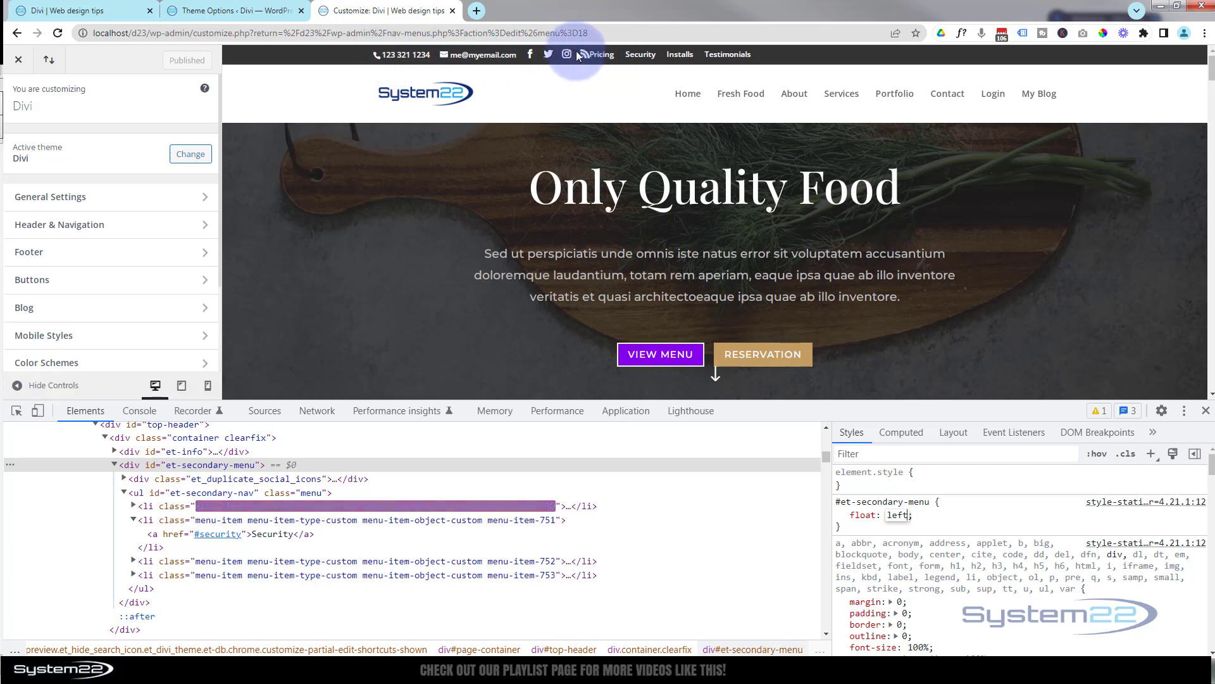
# Step: Change #et-info float from left to right in the DevTools Styles pane
pyautogui.rightClick(423, 54)
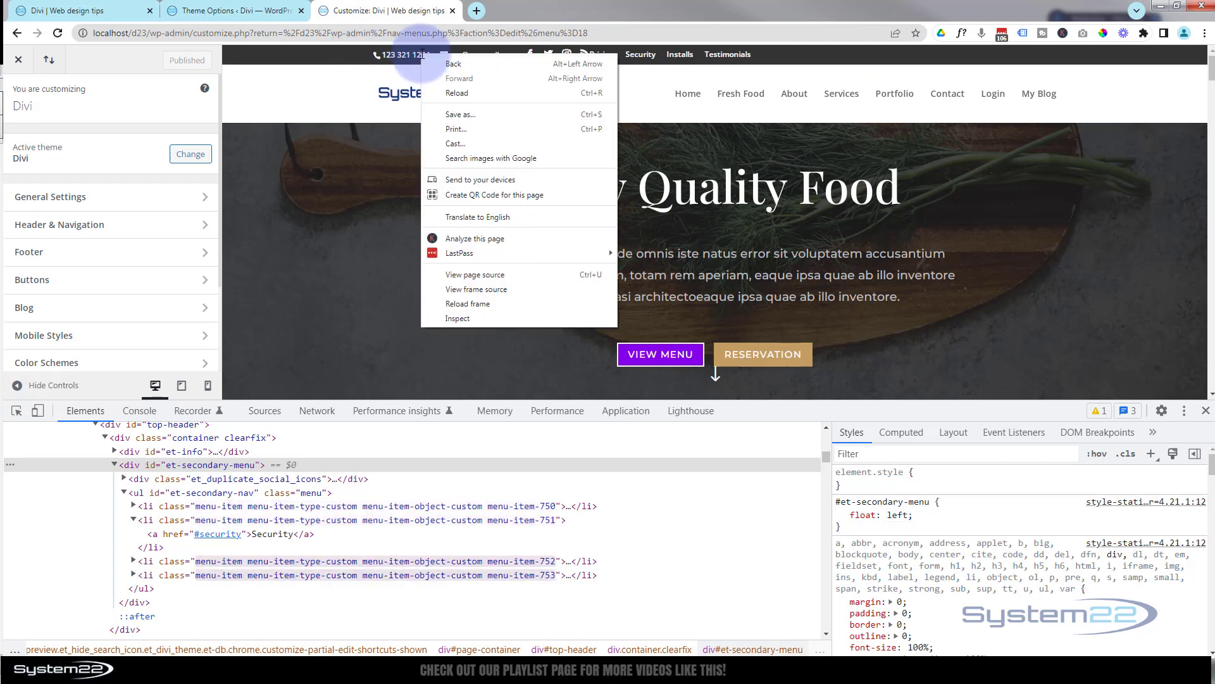
pyautogui.click(462, 315)
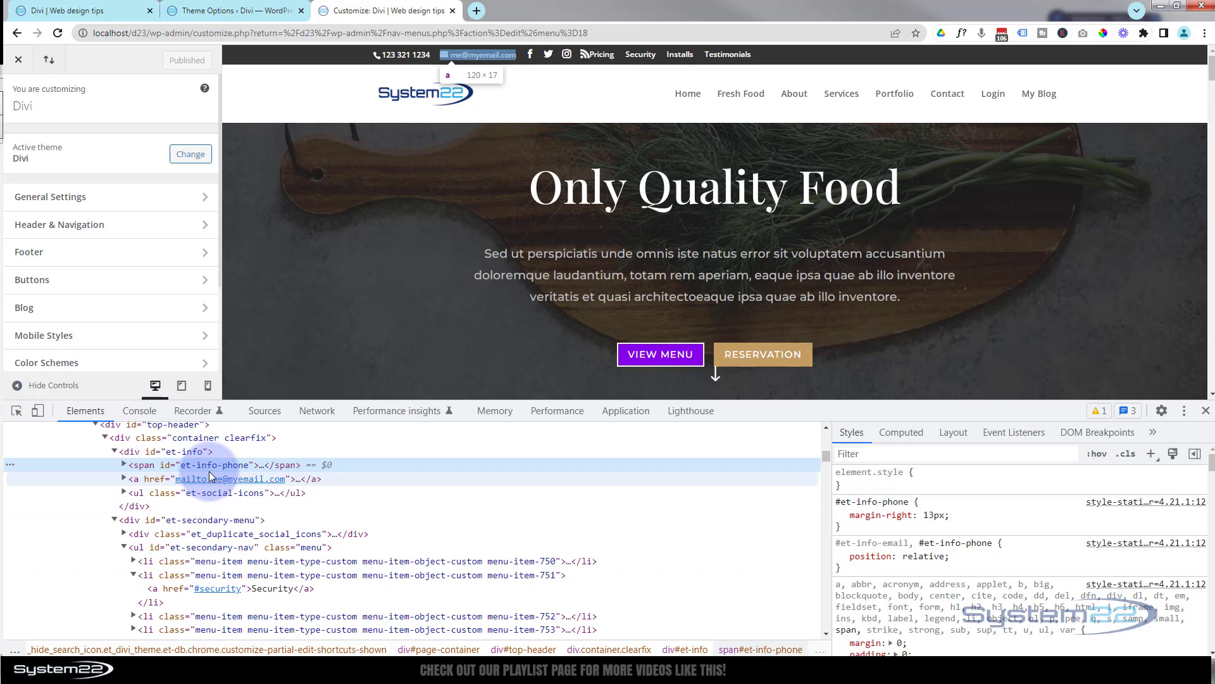
pyautogui.click(181, 453)
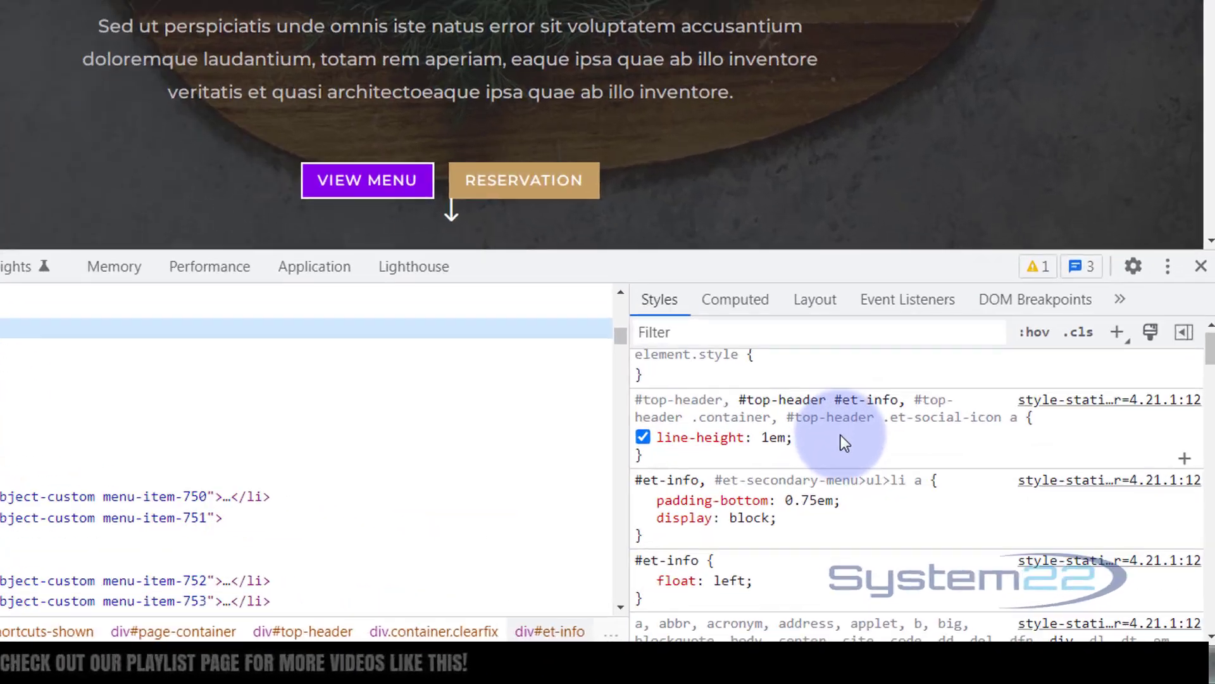
pyautogui.scroll(-3, 833, 422)
pyautogui.scroll(2, 826, 420)
pyautogui.scroll(-2, 823, 418)
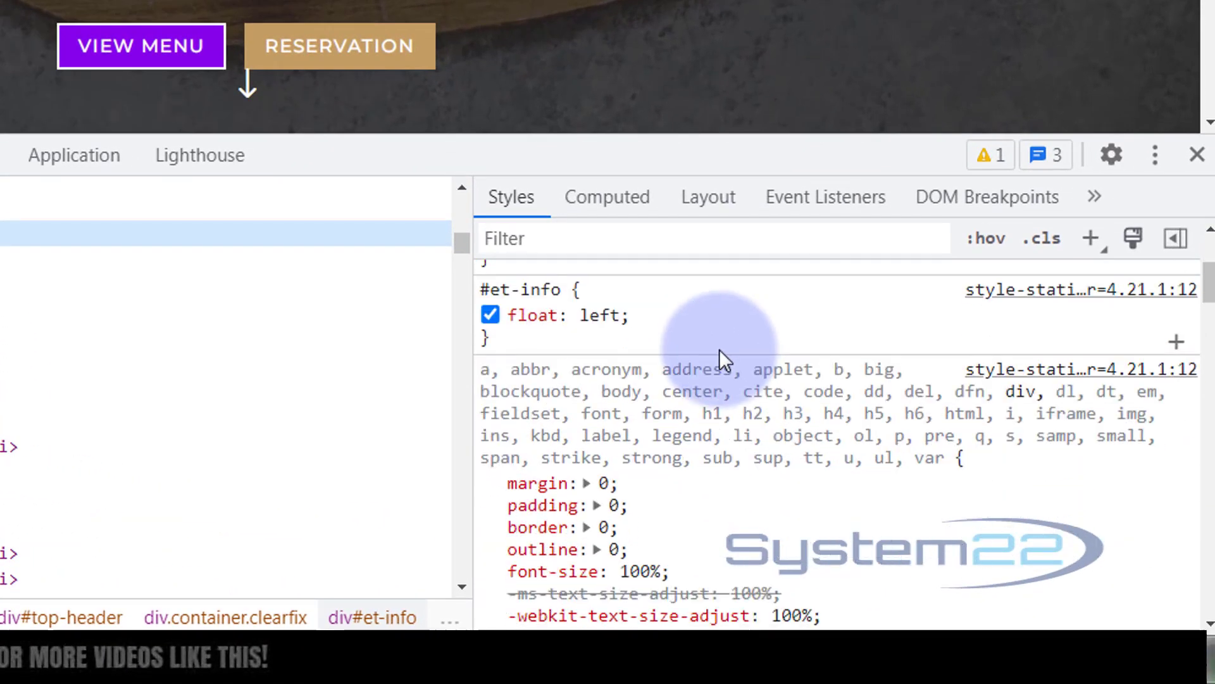
pyautogui.click(583, 316)
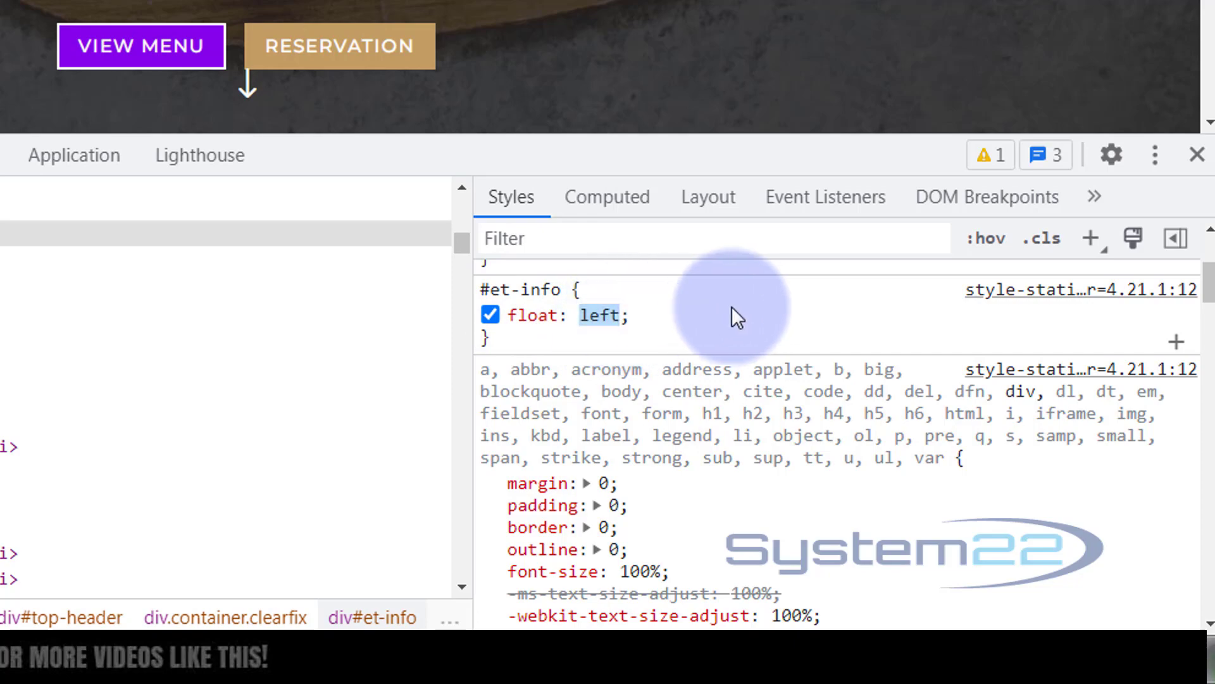
pyautogui.write('right')
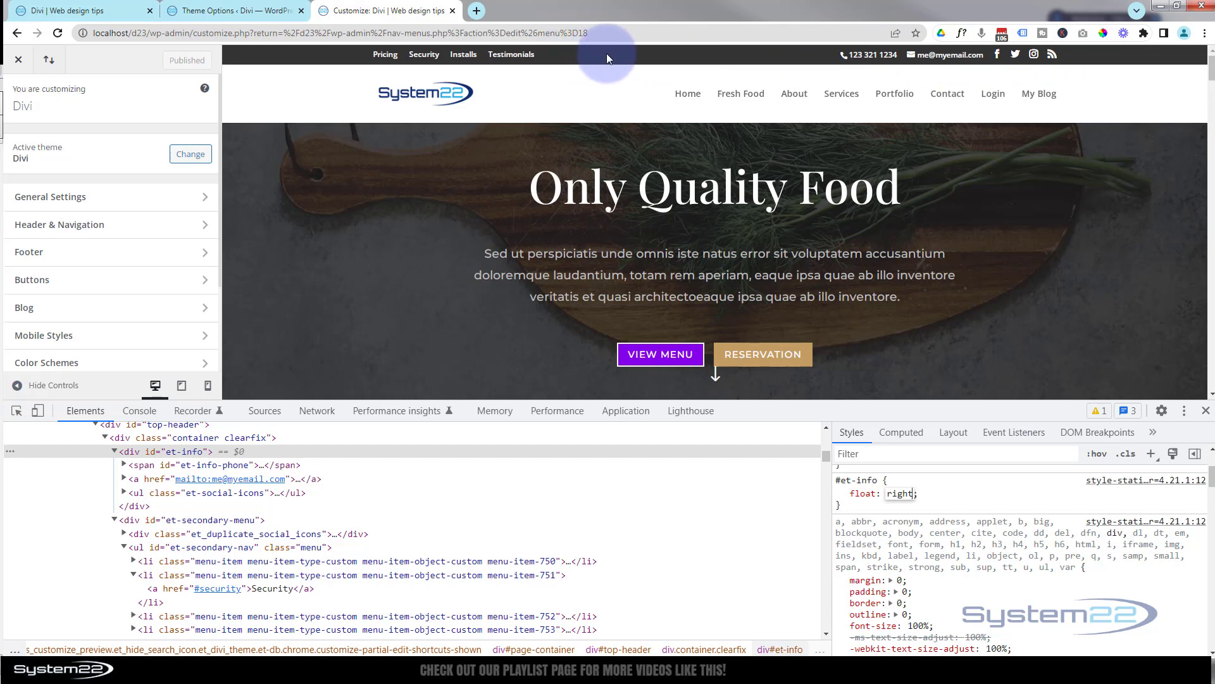
# Step: Add width: 60% to the #et-info rule in DevTools
pyautogui.rightClick(878, 55)
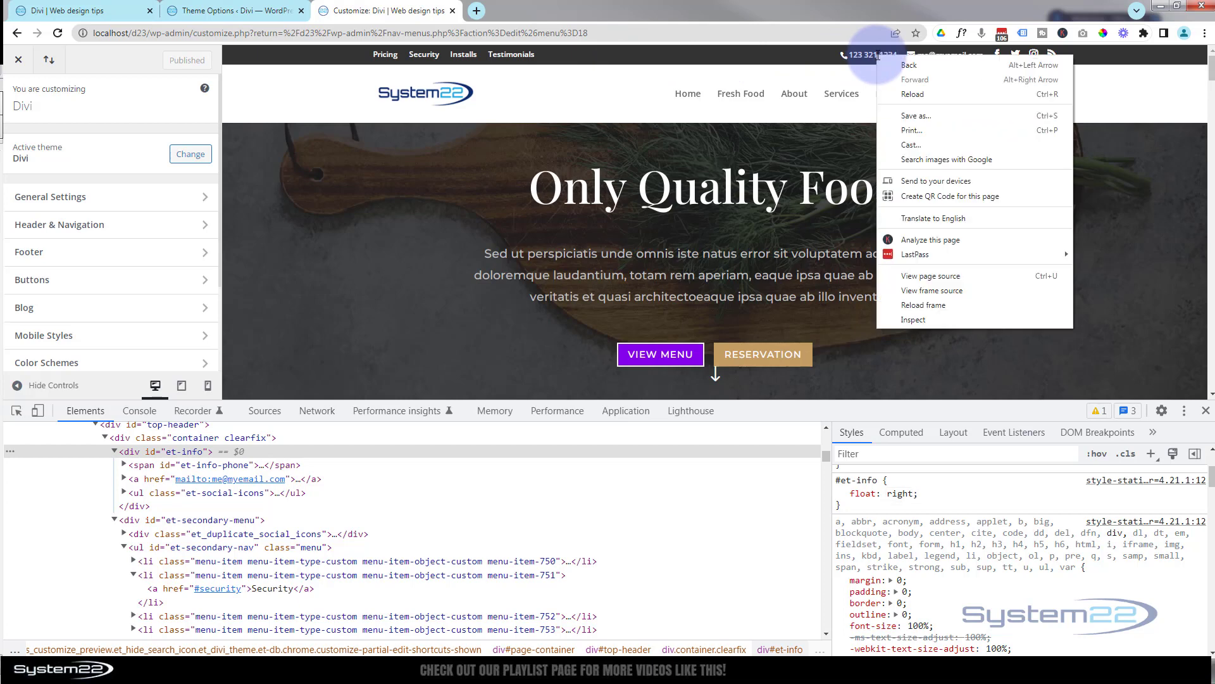
pyautogui.click(935, 319)
pyautogui.click(181, 451)
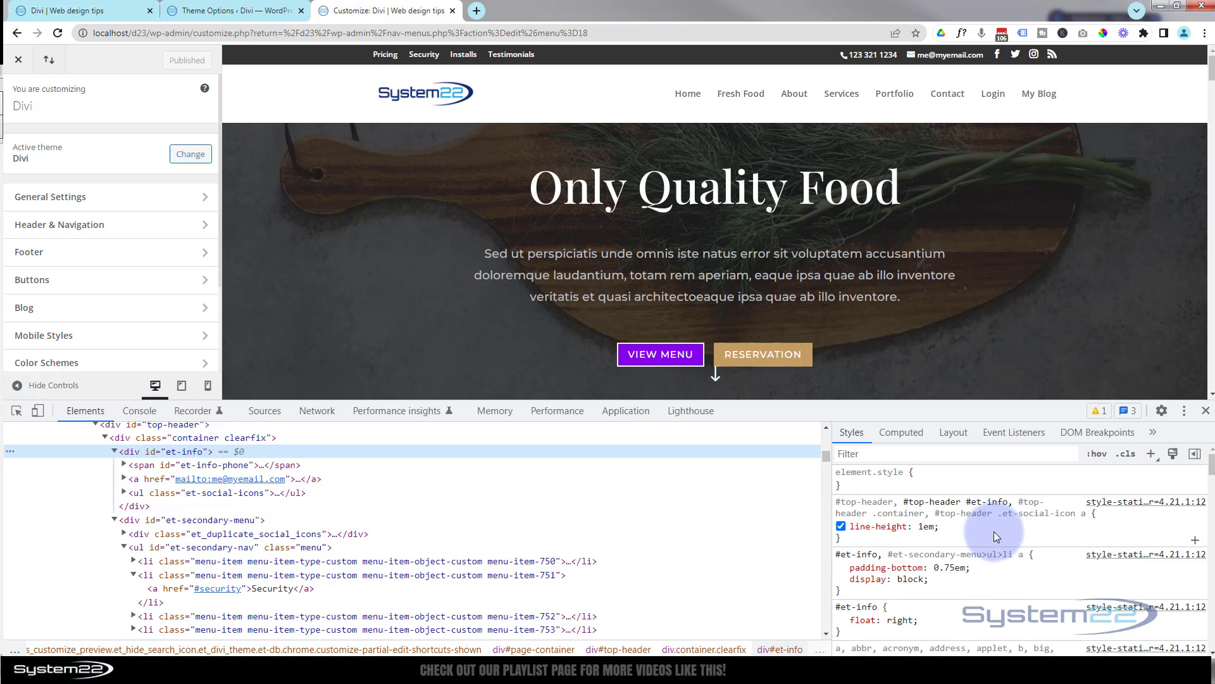
pyautogui.scroll(-1, 995, 535)
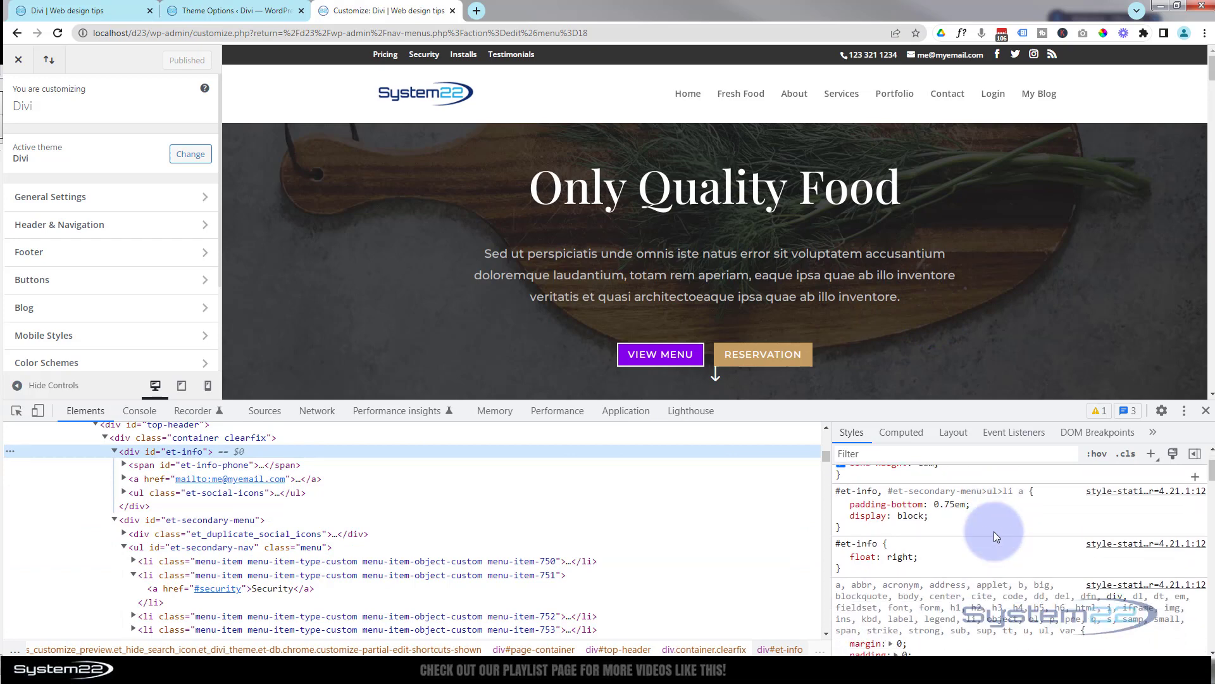
pyautogui.click(921, 556)
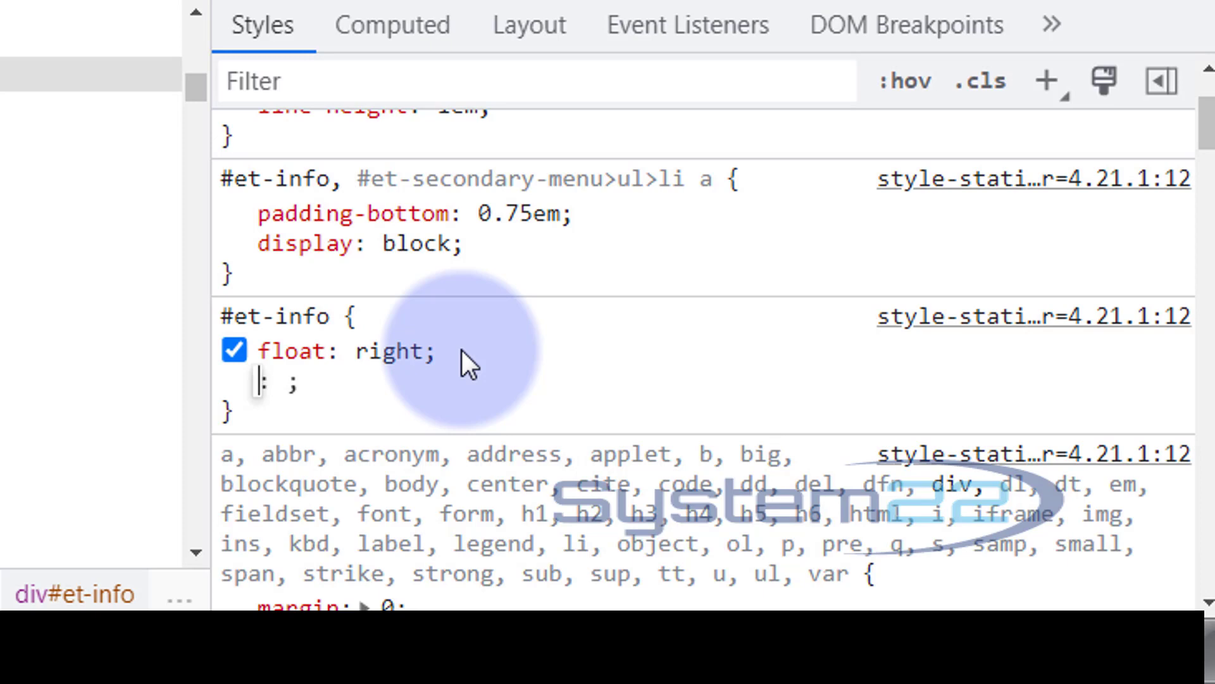
pyautogui.write('idth')
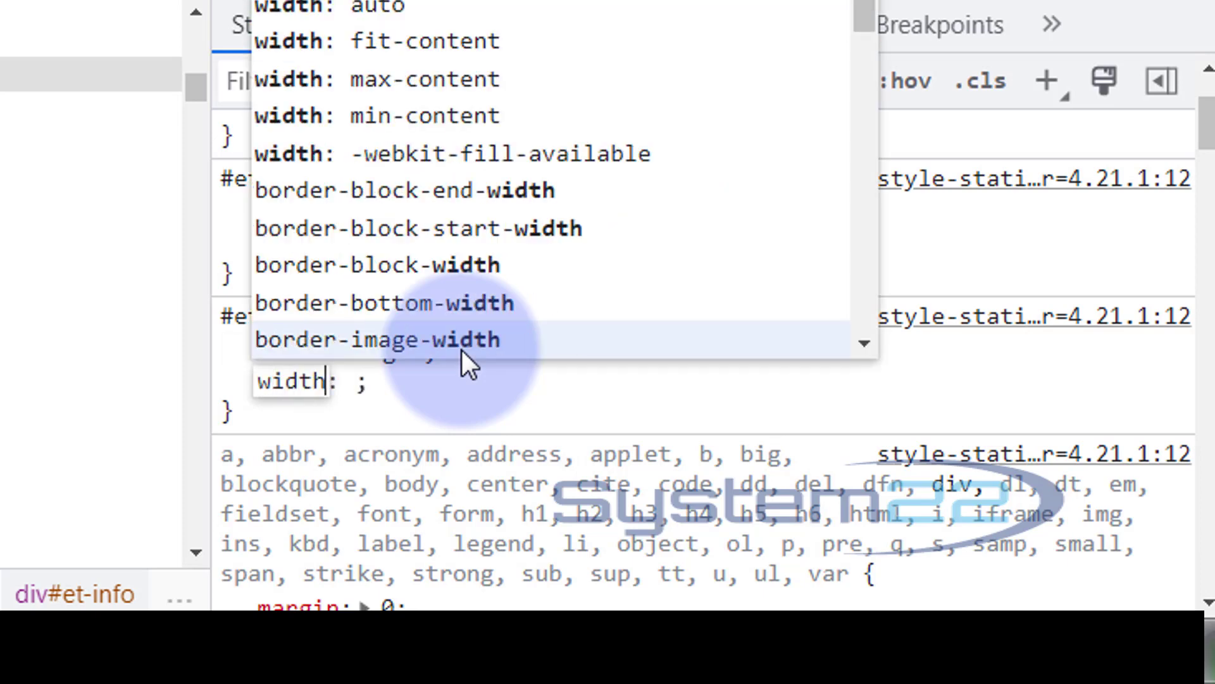
pyautogui.press('Tab')
pyautogui.write('60%')
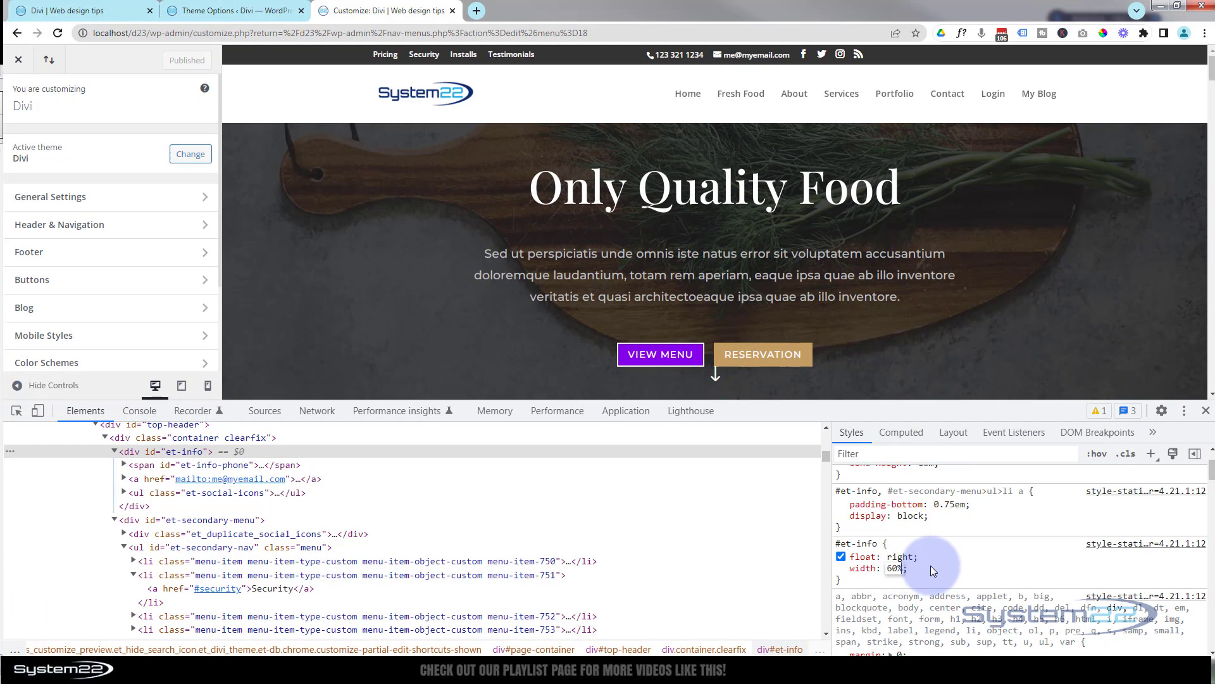
pyautogui.press('Return')
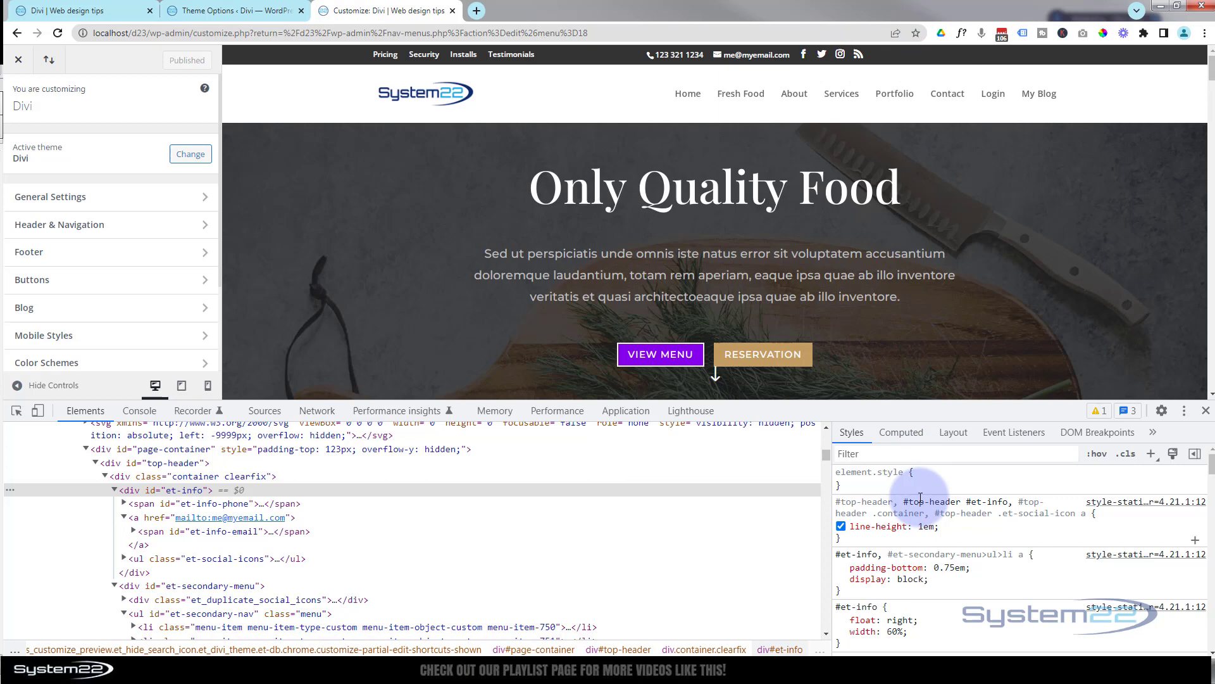
# Step: Select and copy the #et-info rule with float: right and width: 60%
pyautogui.scroll(-2, 920, 491)
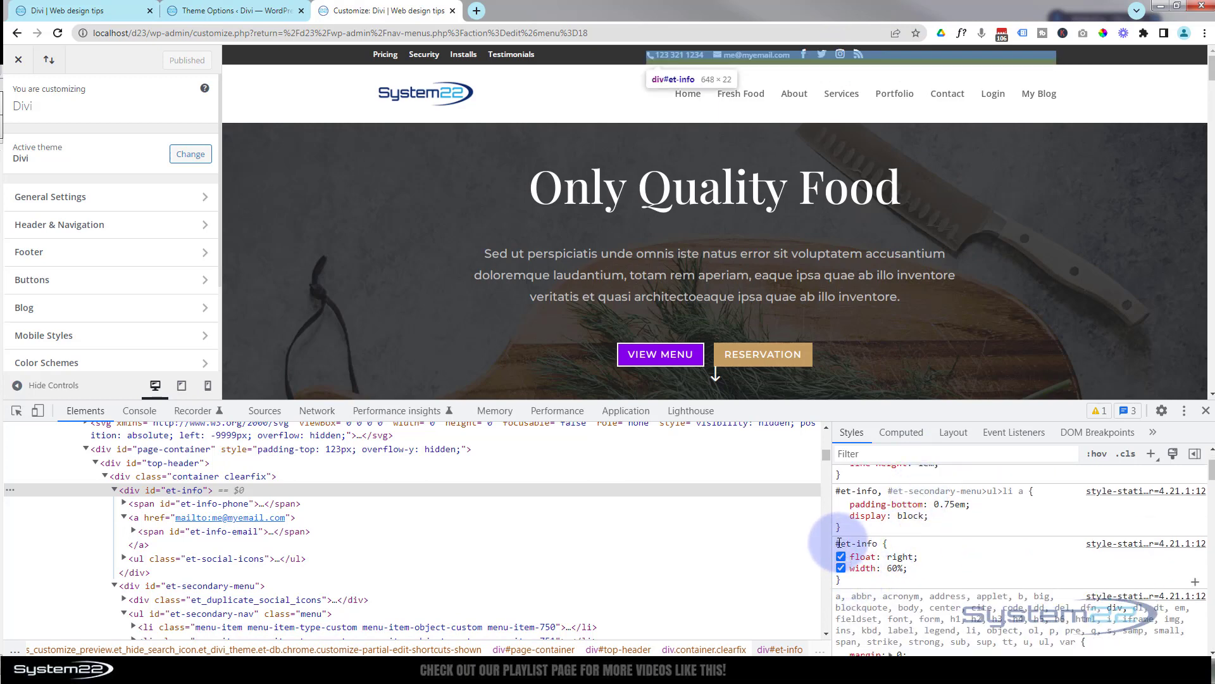
pyautogui.moveTo(836, 543); pyautogui.dragTo(867, 582)
pyautogui.hotkey('ctrl', 'c')
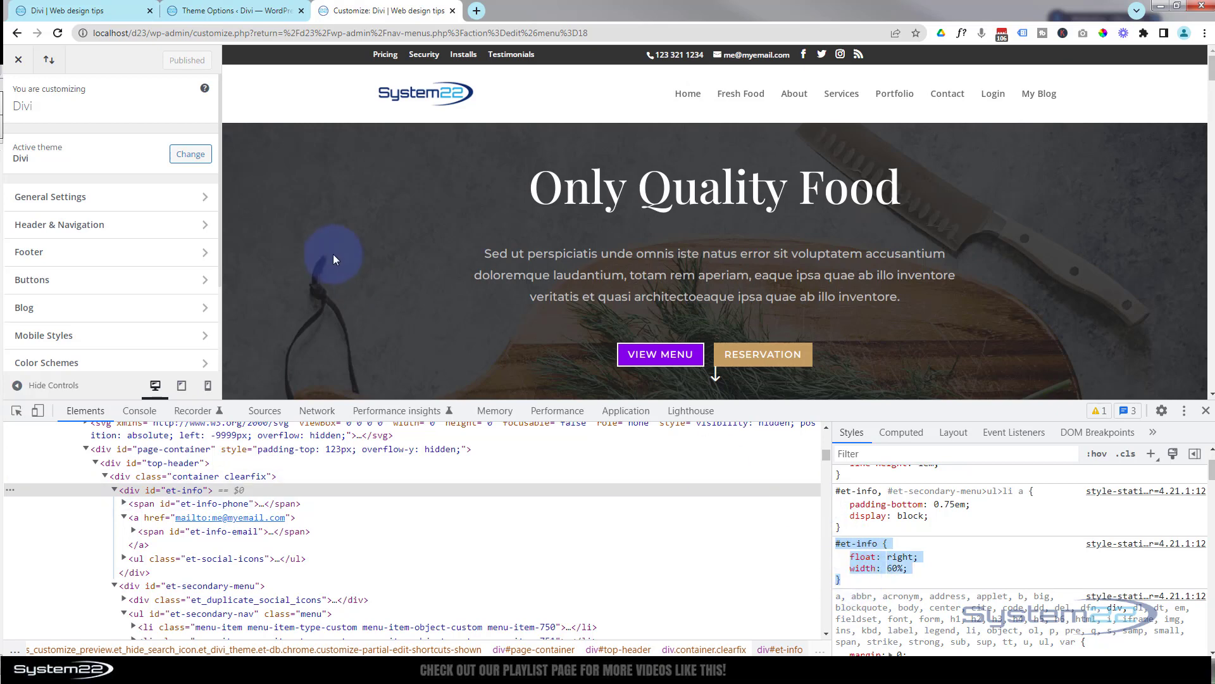
pyautogui.scroll(-2, 158, 210)
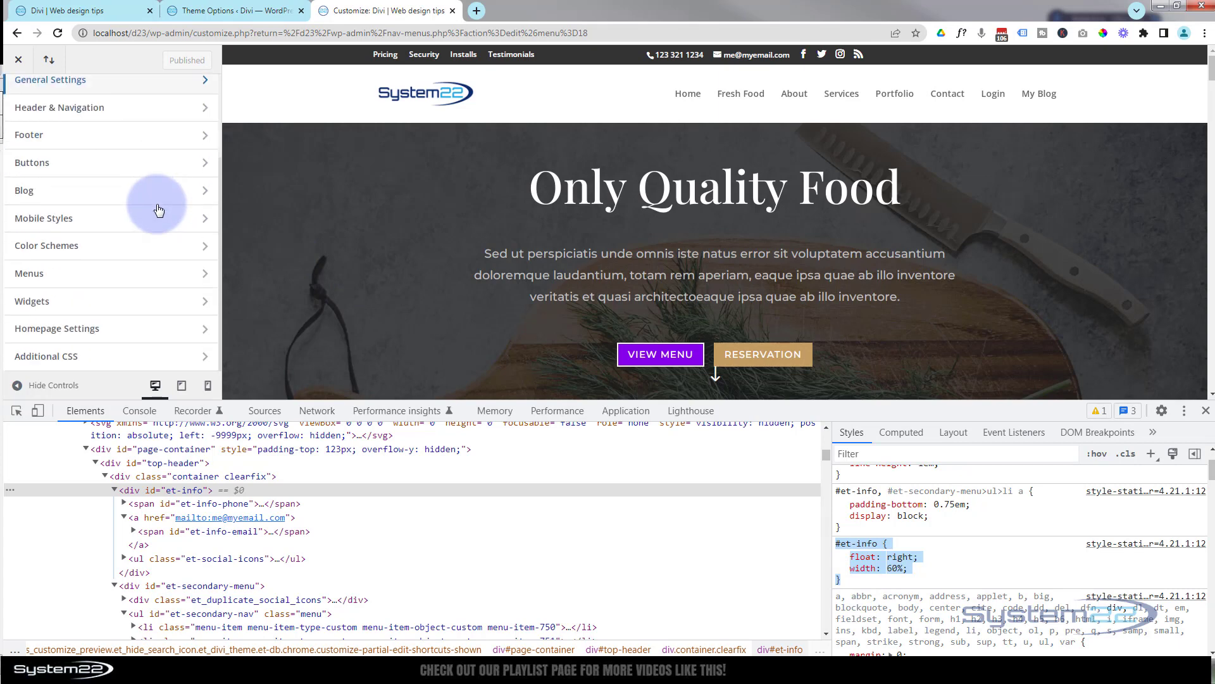
# Step: Add a /* Secondary Menu */ comment at the top of the Additional CSS
pyautogui.click(107, 357)
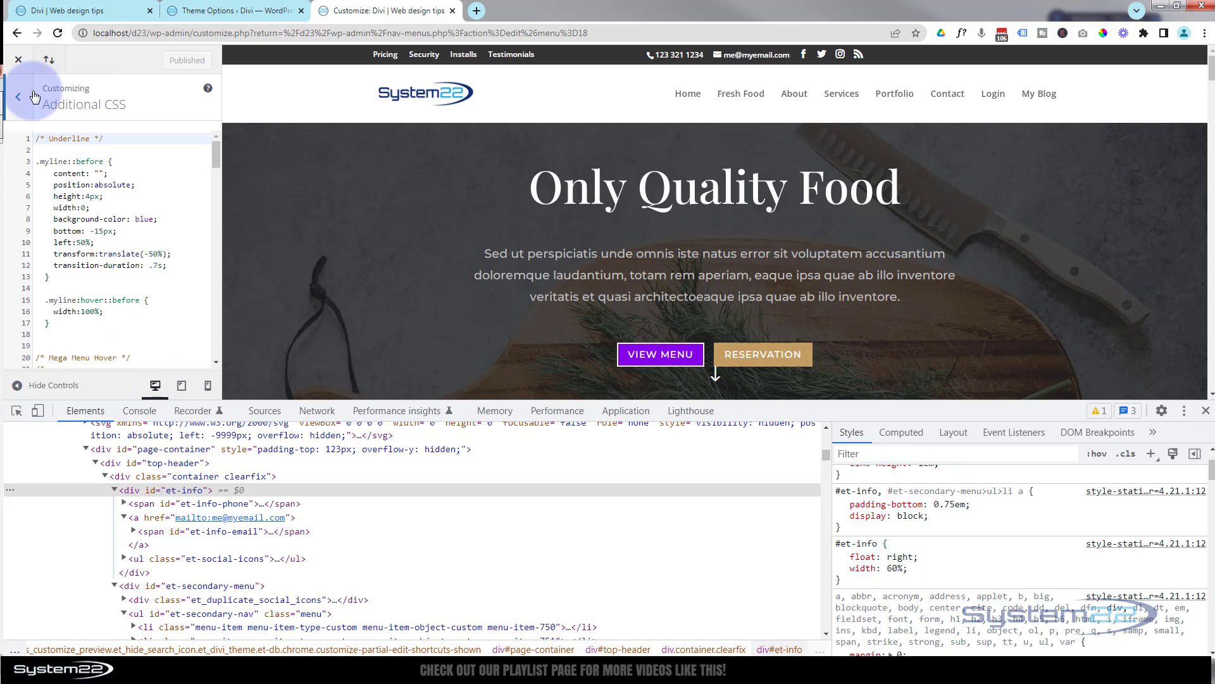
pyautogui.click(37, 138)
pyautogui.press('Return')
pyautogui.press('Return')
pyautogui.press('Return')
pyautogui.press('Return')
pyautogui.press('Up')
pyautogui.press('Up')
pyautogui.press('Up')
pyautogui.press('Up')
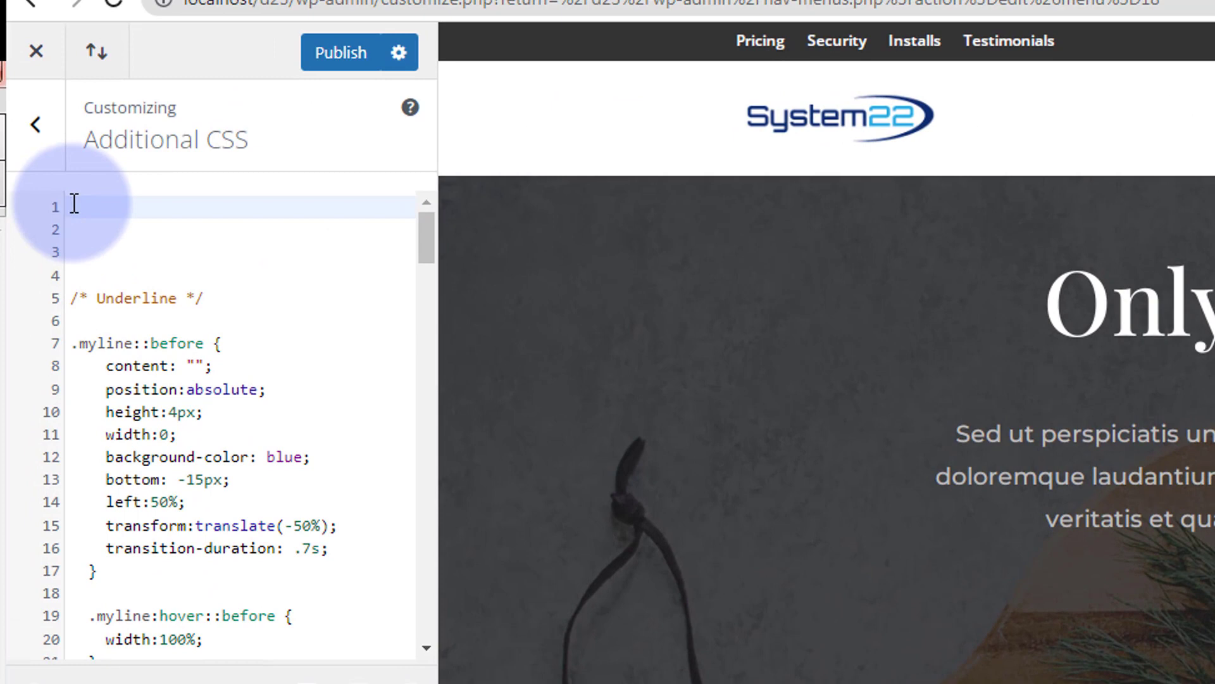
pyautogui.write('/**/')
pyautogui.press('Left')
pyautogui.press('Left')
pyautogui.press('Left')
pyautogui.write('Secondary Menu')
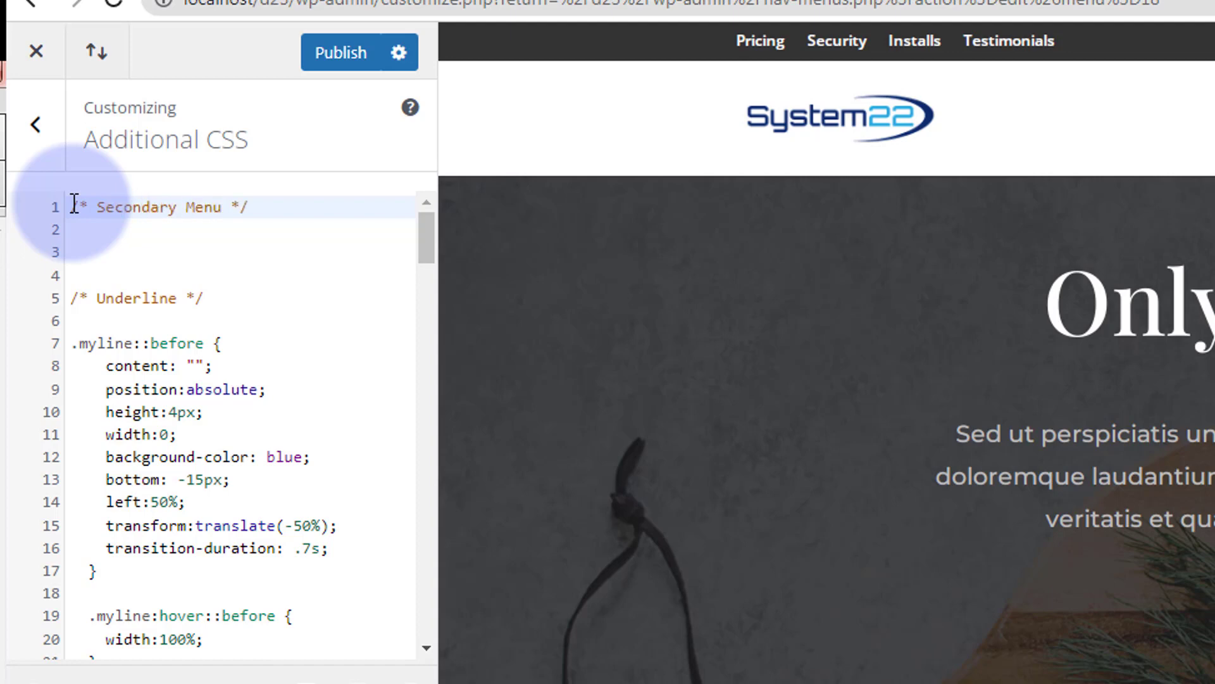
# Step: Paste the #et-info float right, 60% width rule and inspect the Security link's markup
pyautogui.click(257, 210)
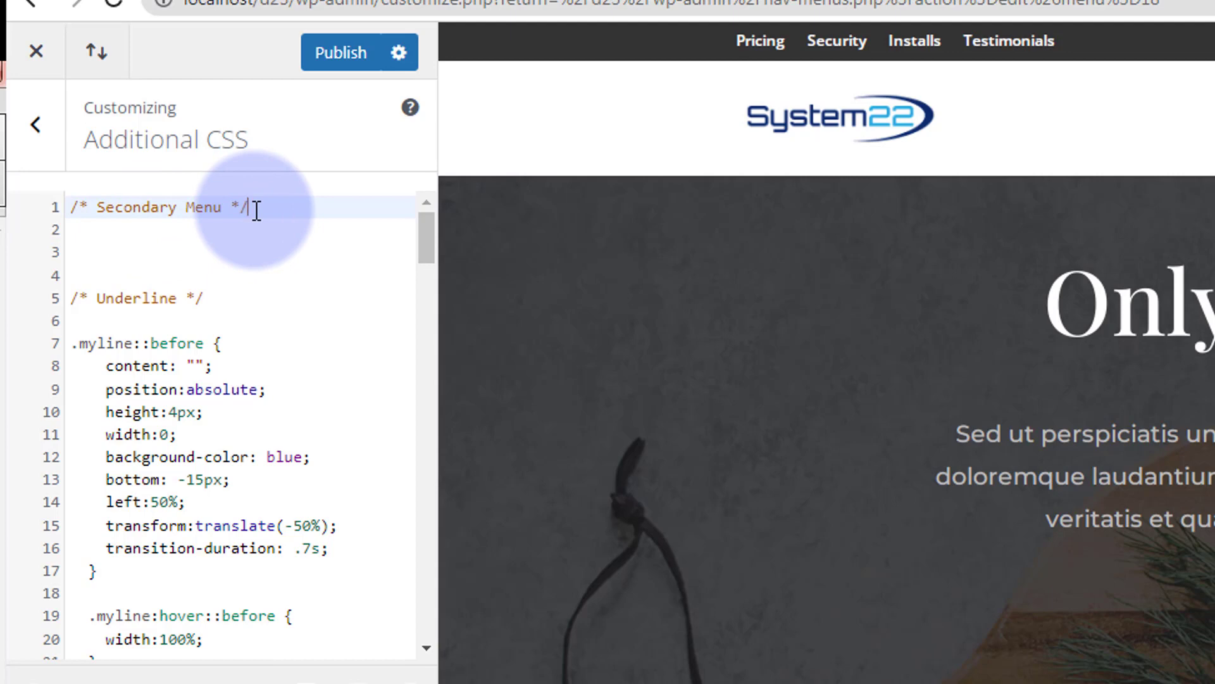
pyautogui.press('Return')
pyautogui.press('Return')
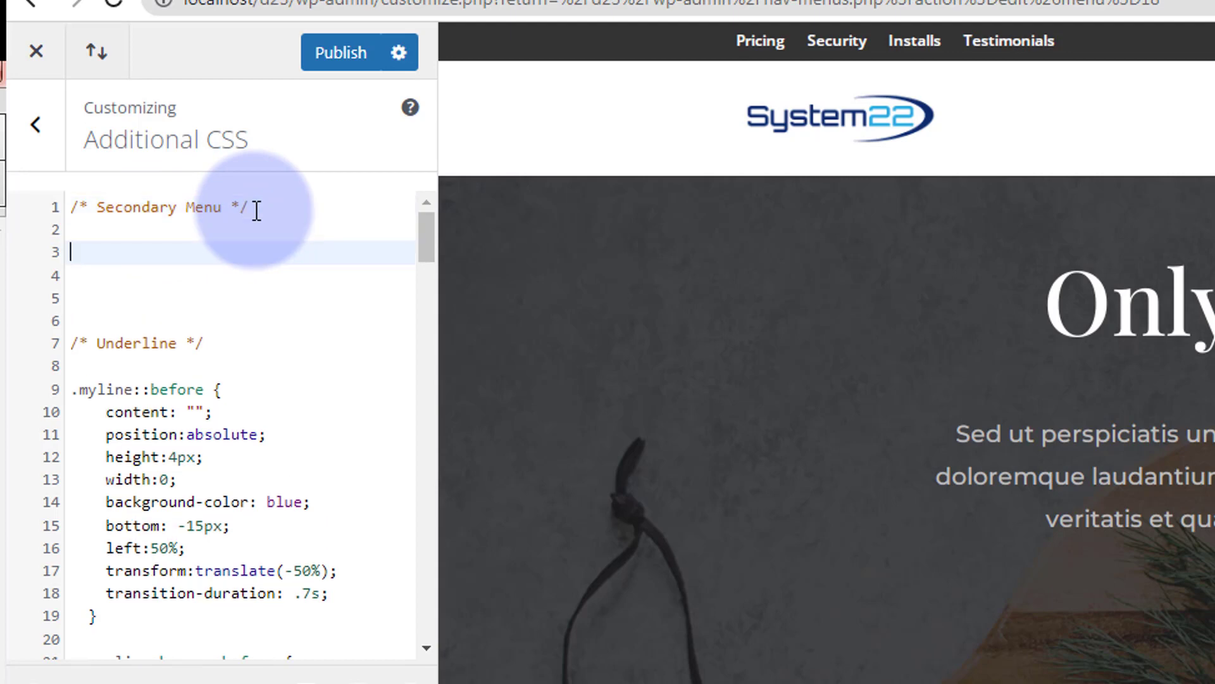
pyautogui.hotkey('ctrl', 'v')
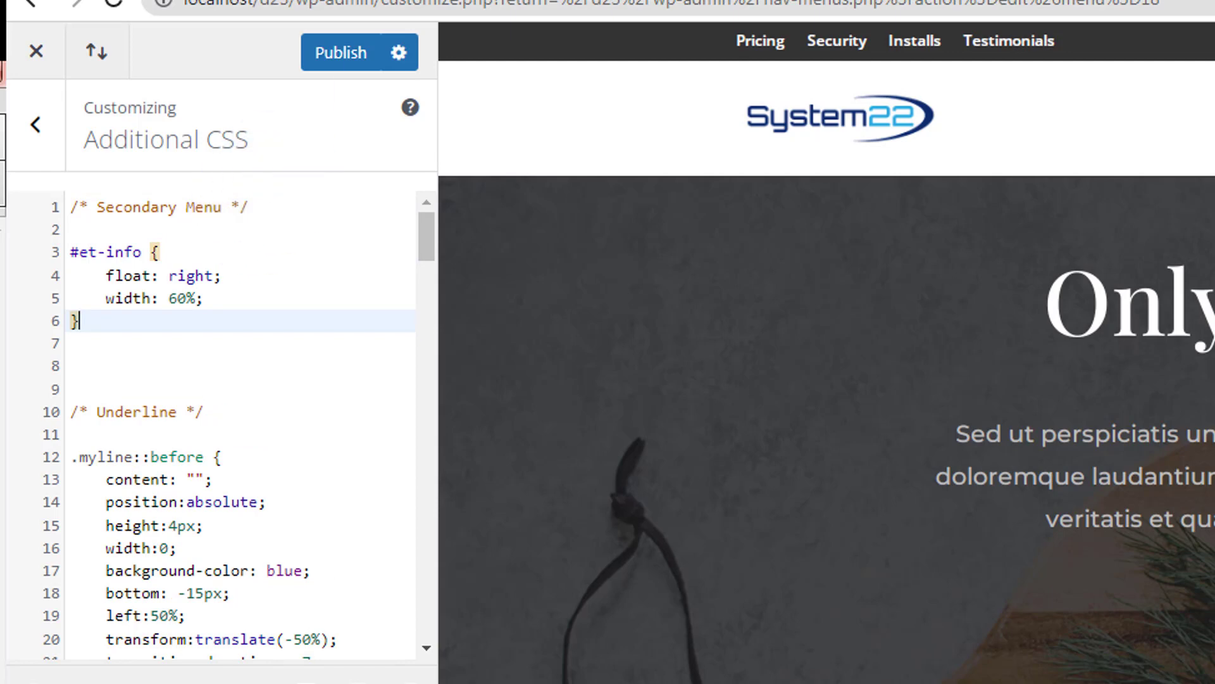
pyautogui.rightClick(865, 44)
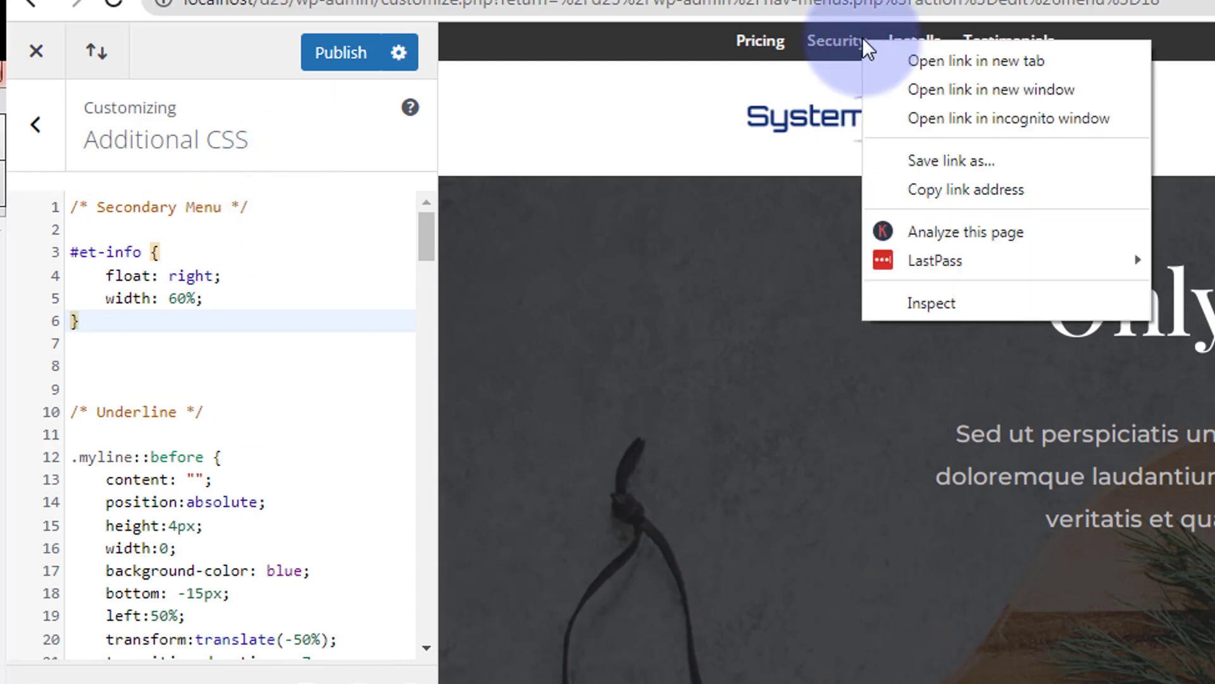
pyautogui.click(938, 309)
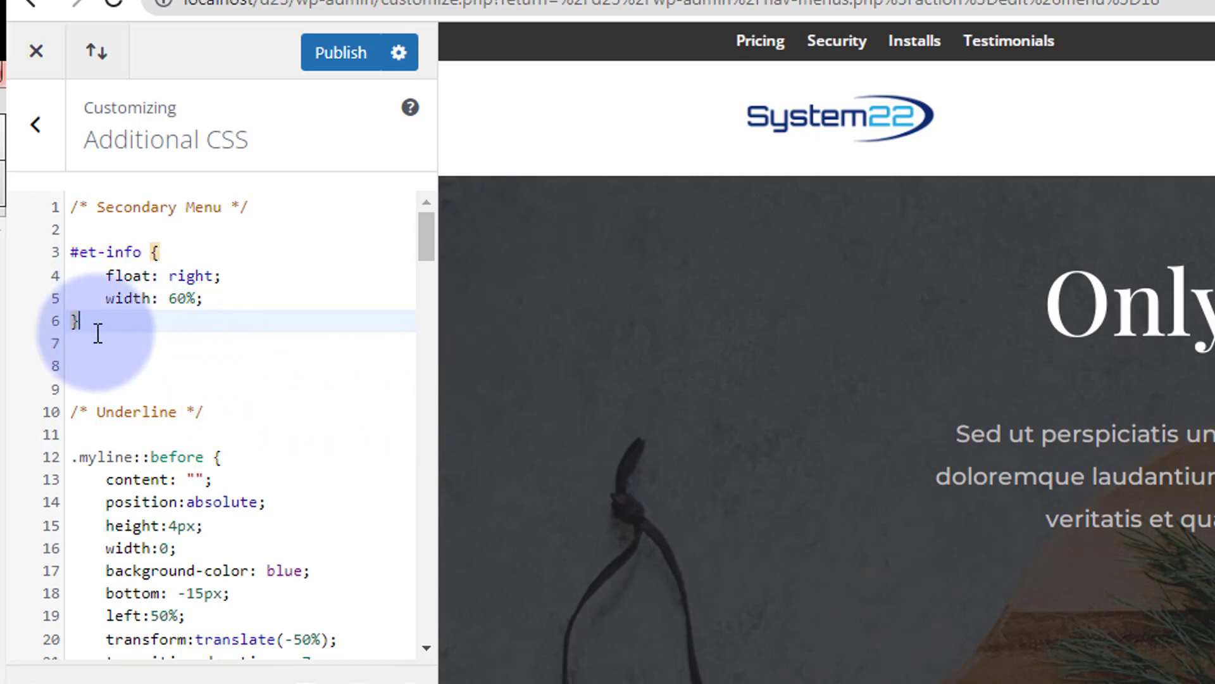
# Step: Paste a #et-secondary-menu { float: left; } rule below and publish the CSS
pyautogui.press('Return')
pyautogui.press('Return')
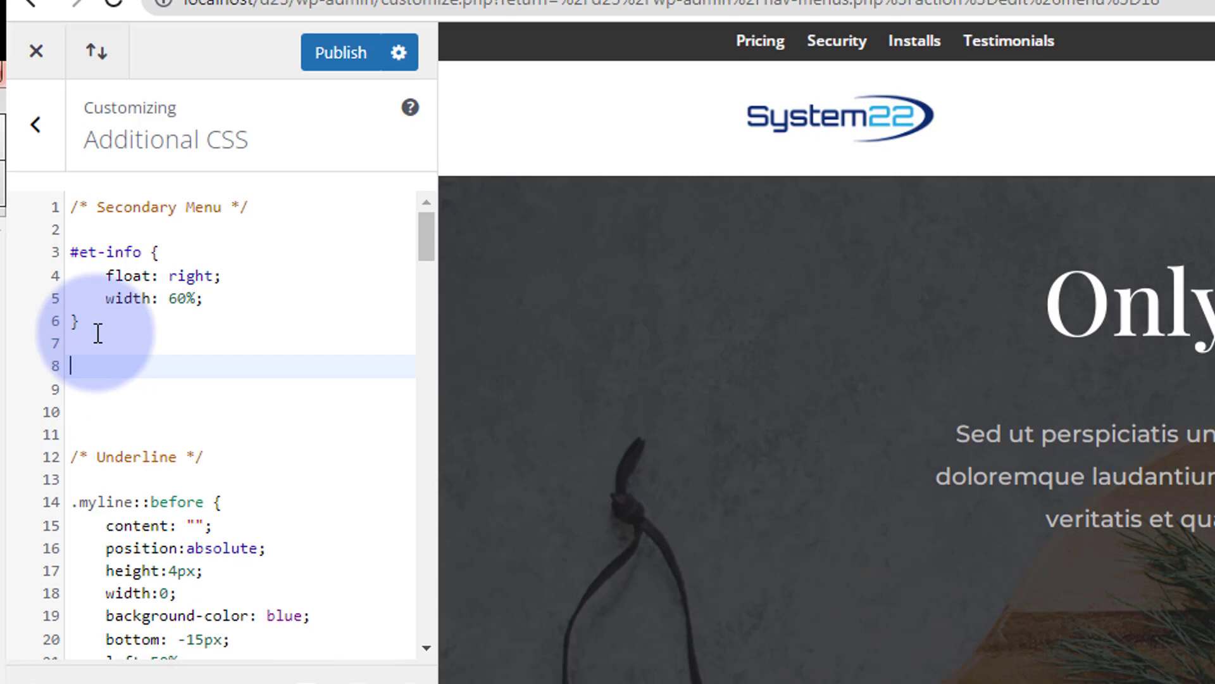
pyautogui.write('#et-secondary-menu {     float: left; }')
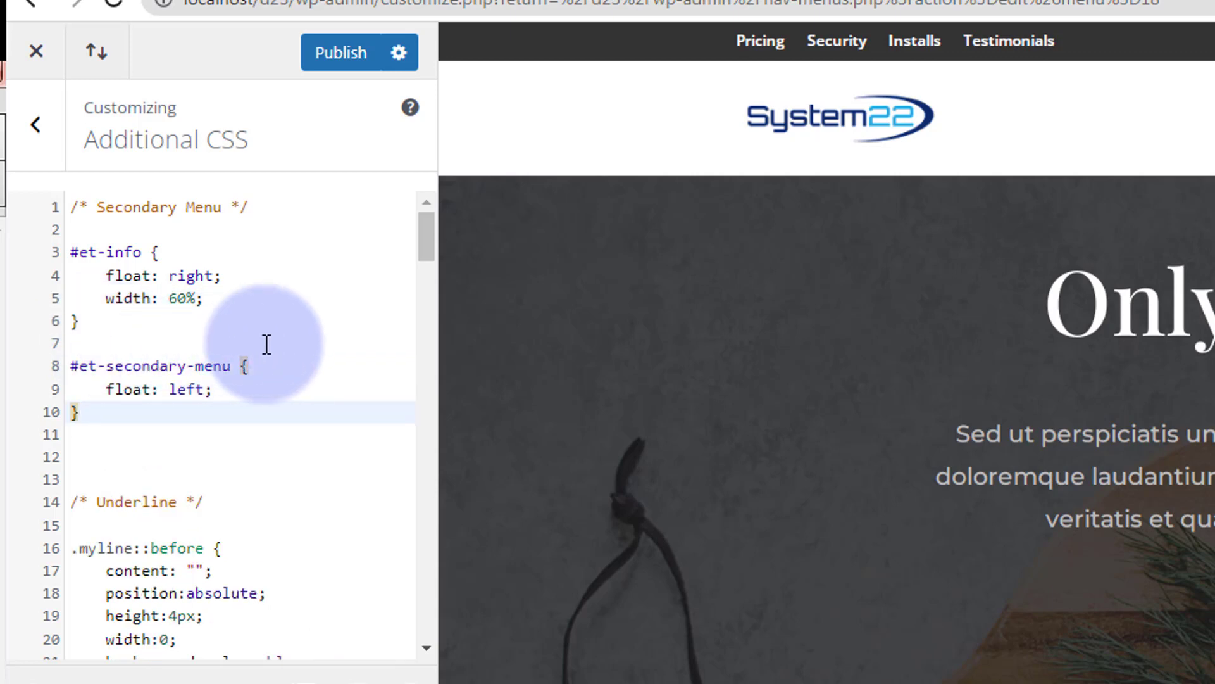
pyautogui.click(342, 56)
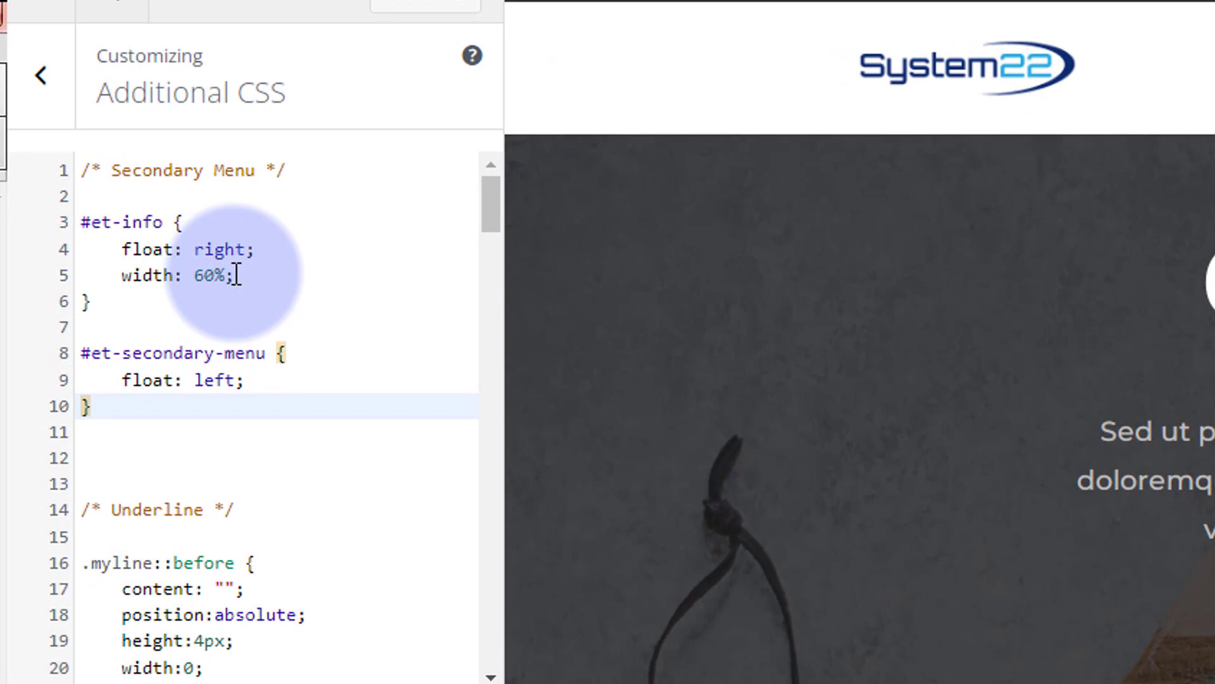
# Step: Add an indented display:flex; line to the #et-info rule
pyautogui.click(112, 190)
pyautogui.press('Return')
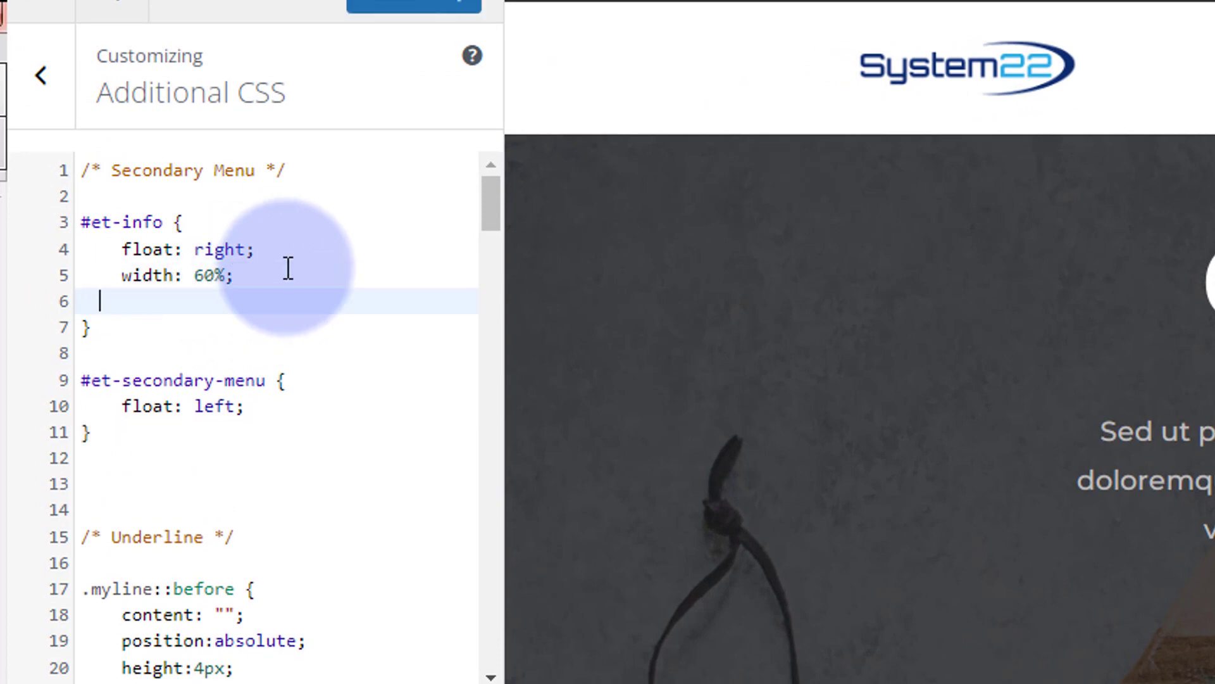
pyautogui.write('display:flex;')
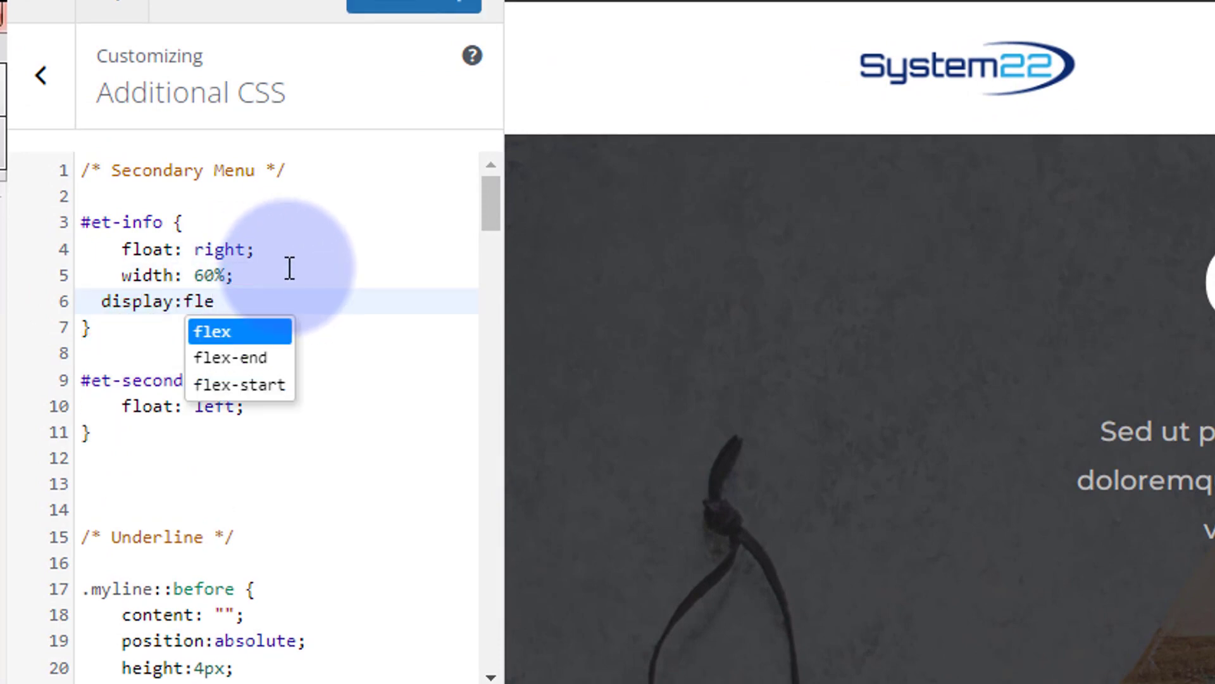
pyautogui.click(103, 301)
pyautogui.press('space')
pyautogui.press('space')
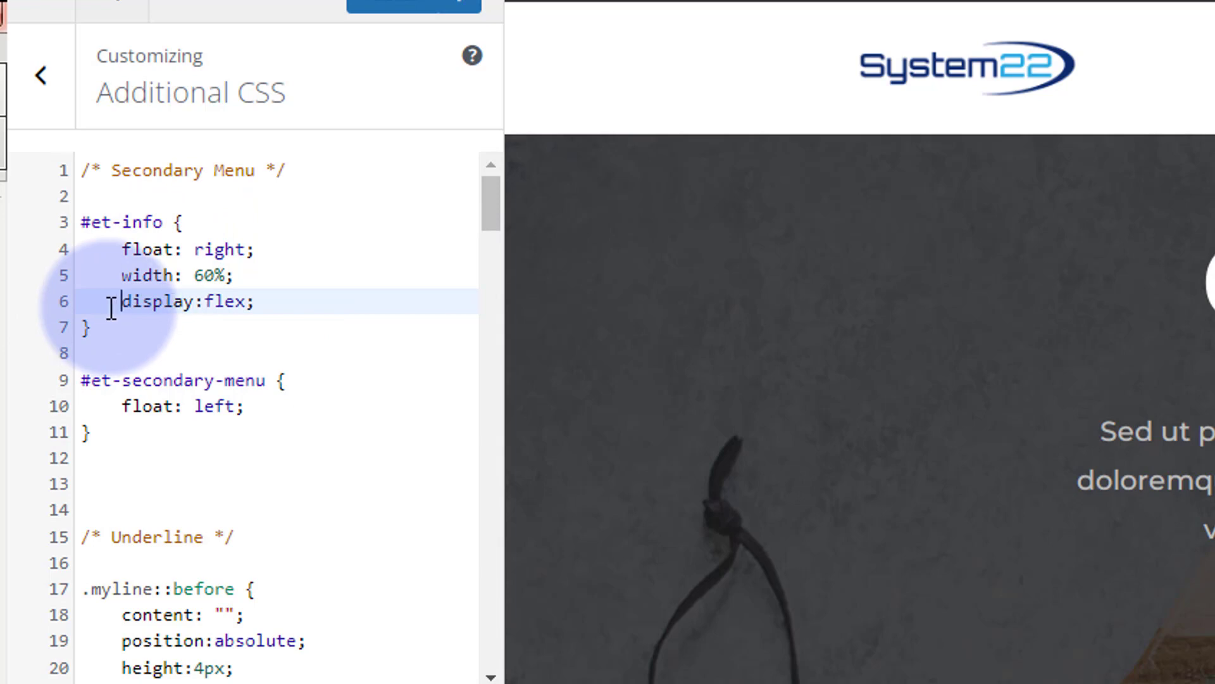
pyautogui.click(279, 301)
# Step: Add justify-content: space-between; to #et-info, publish, and return to the live site
pyautogui.press('Return')
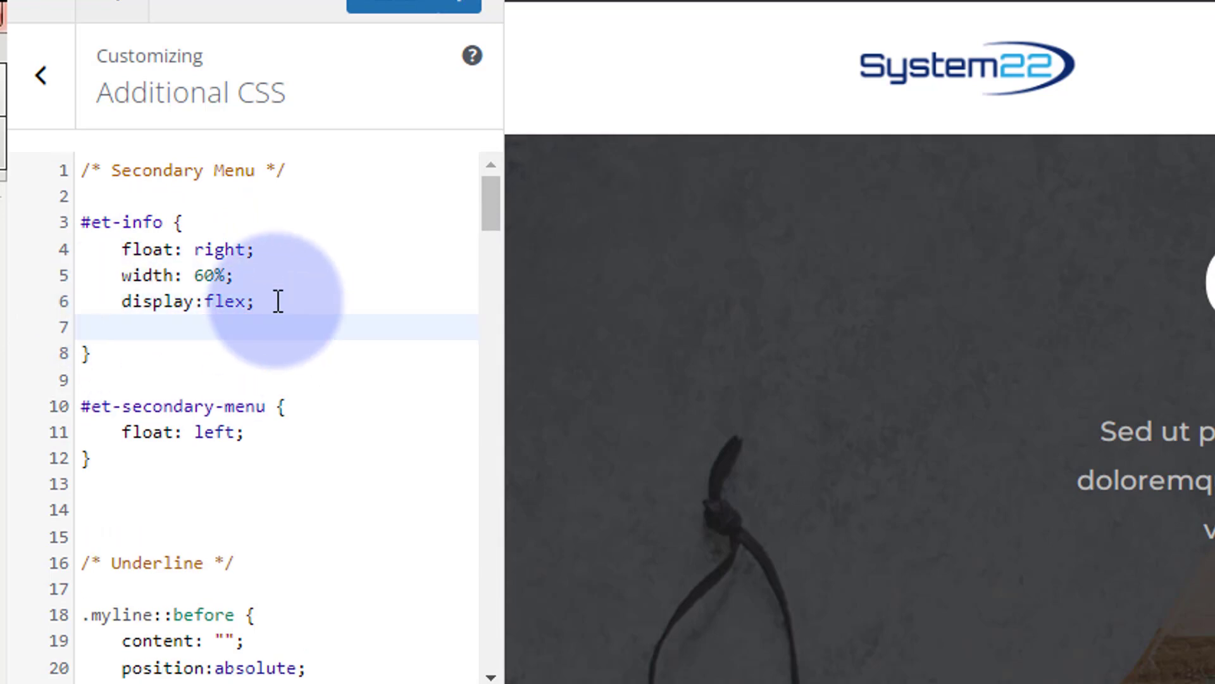
pyautogui.press('space')
pyautogui.press('space')
pyautogui.write('justify-content:')
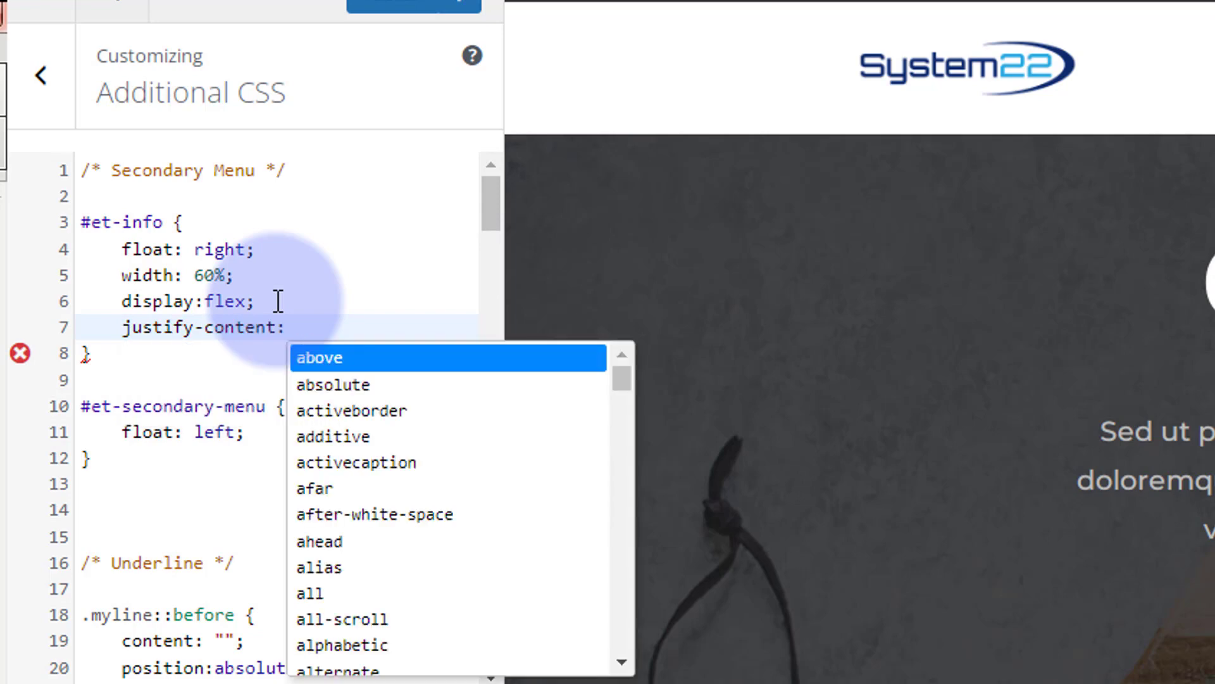
pyautogui.write(' space')
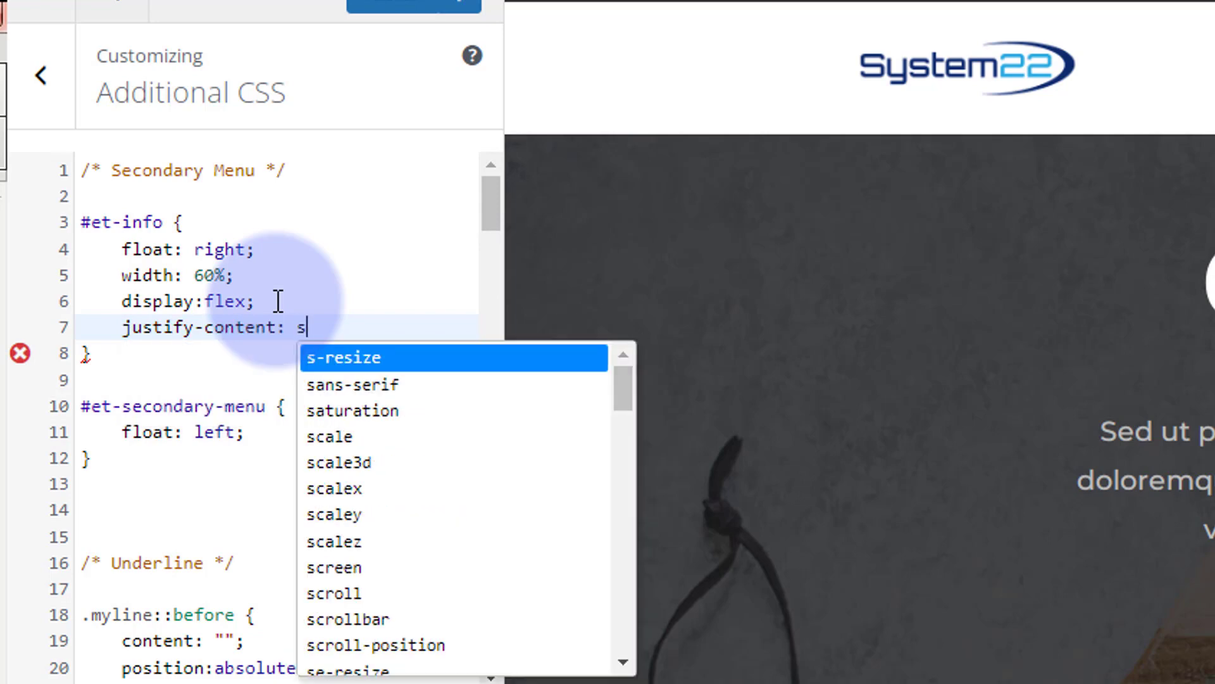
pyautogui.write('-between')
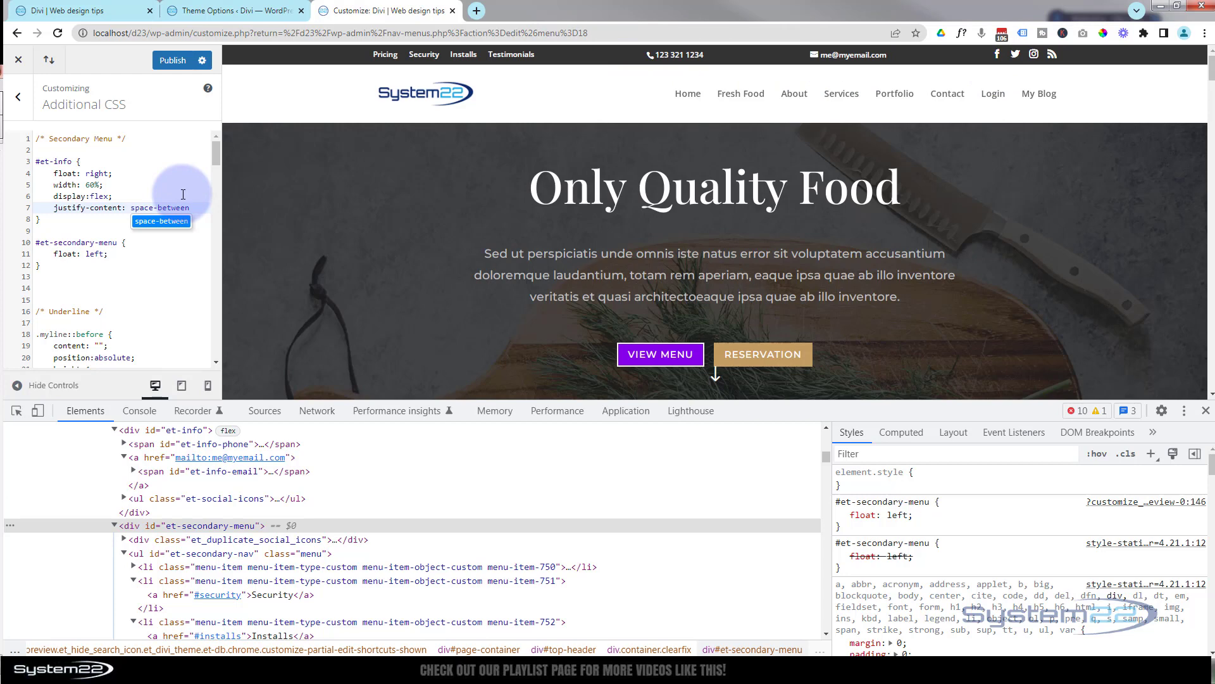
pyautogui.write(';')
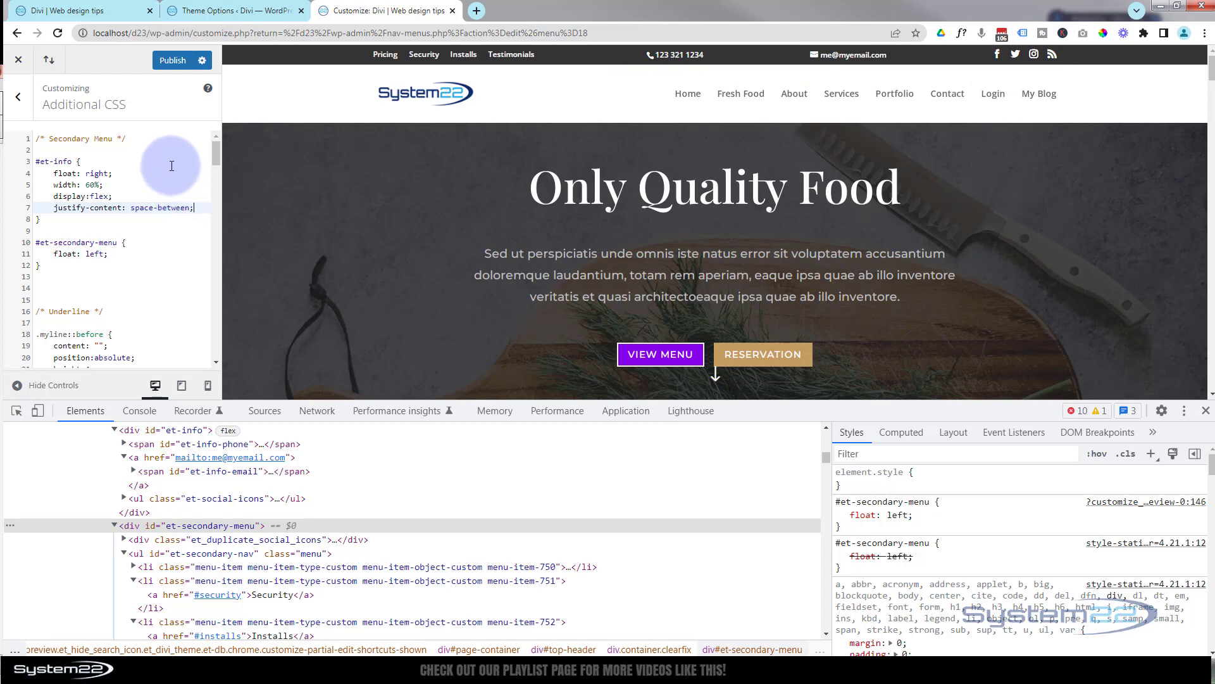
pyautogui.click(171, 64)
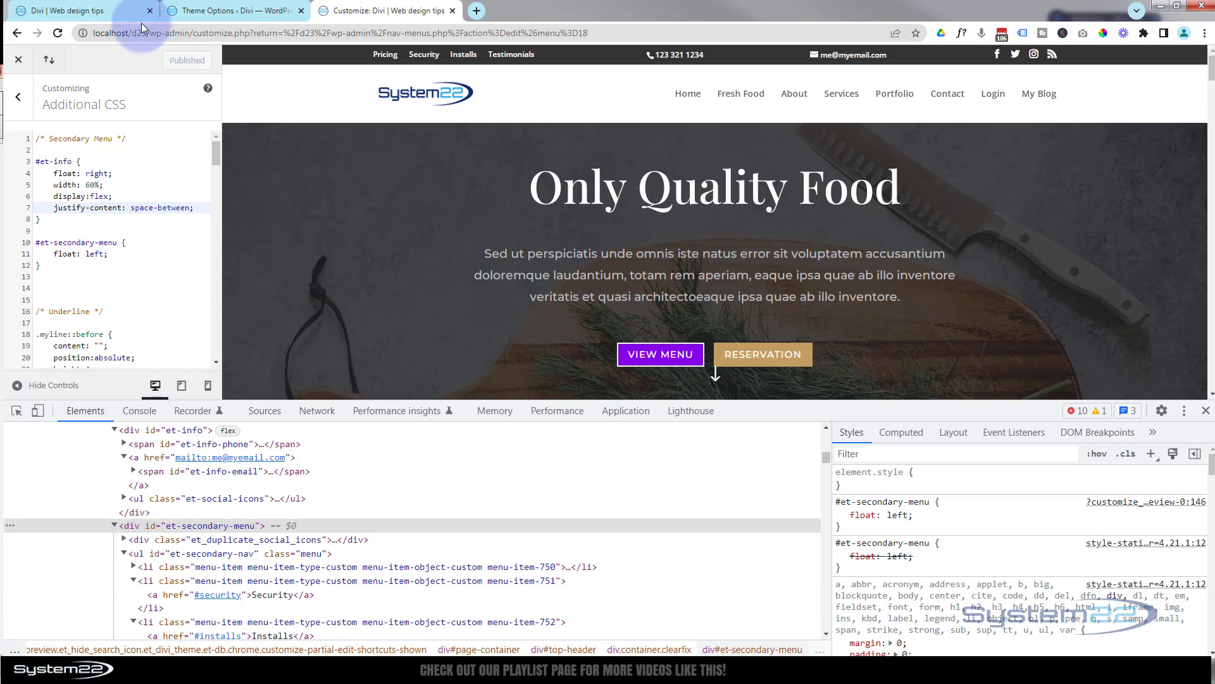
pyautogui.click(58, 14)
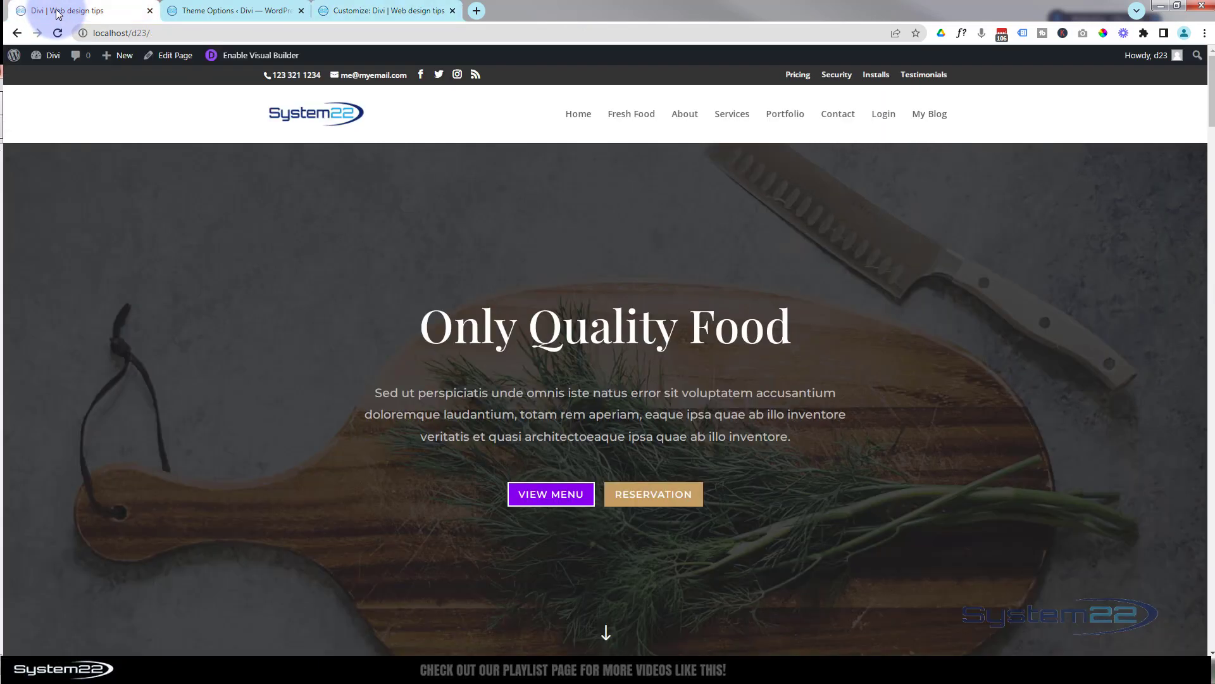
# Step: Reload the live homepage and open the browser developer tools with F12
pyautogui.click(58, 33)
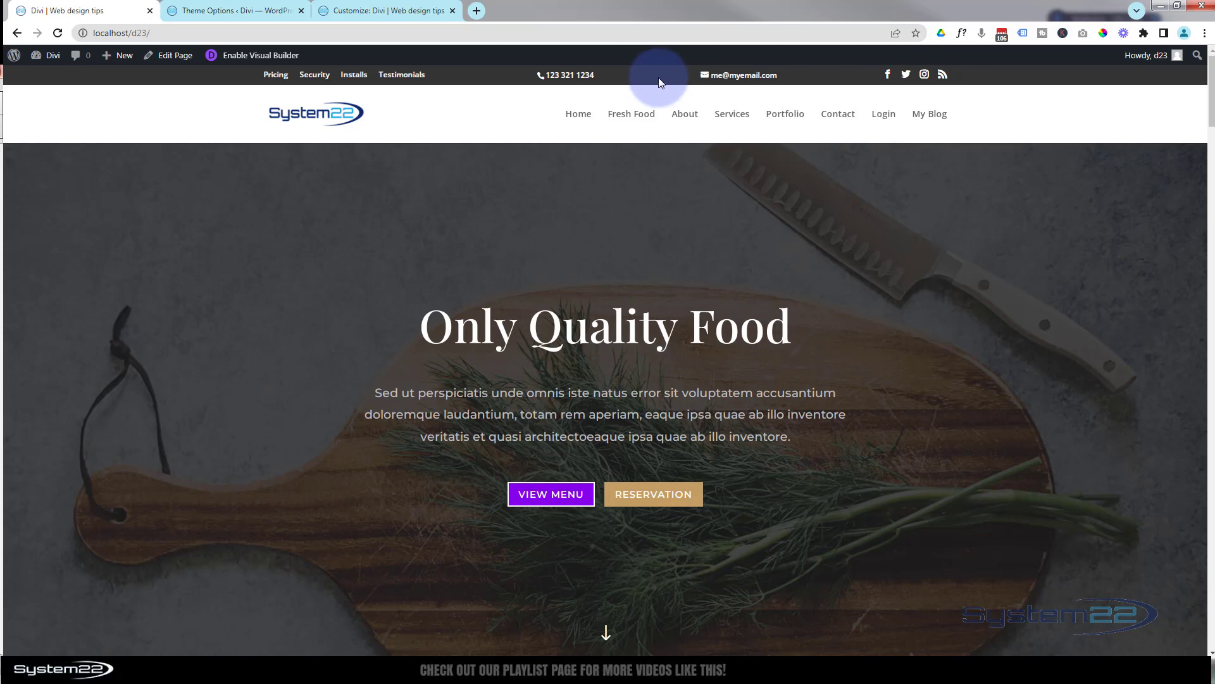
pyautogui.press('F12')
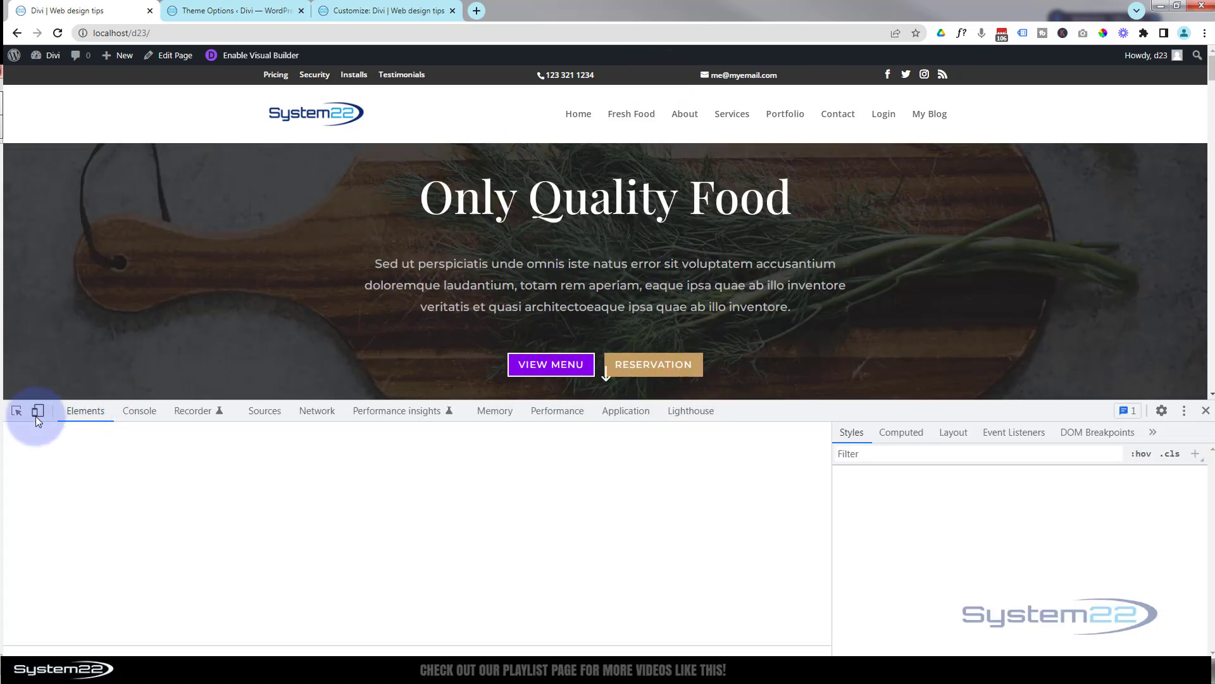
# Step: Preview the homepage in the device toolbar at iPad Air size
pyautogui.click(38, 413)
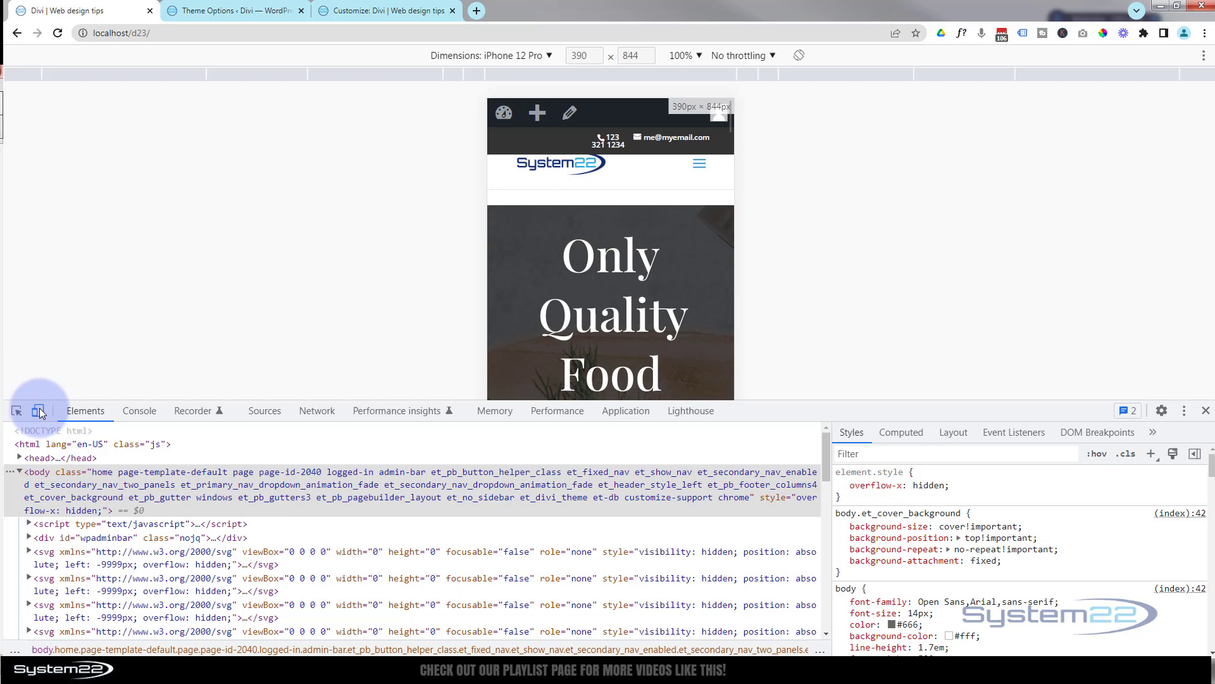
pyautogui.moveTo(828, 400); pyautogui.dragTo(836, 579)
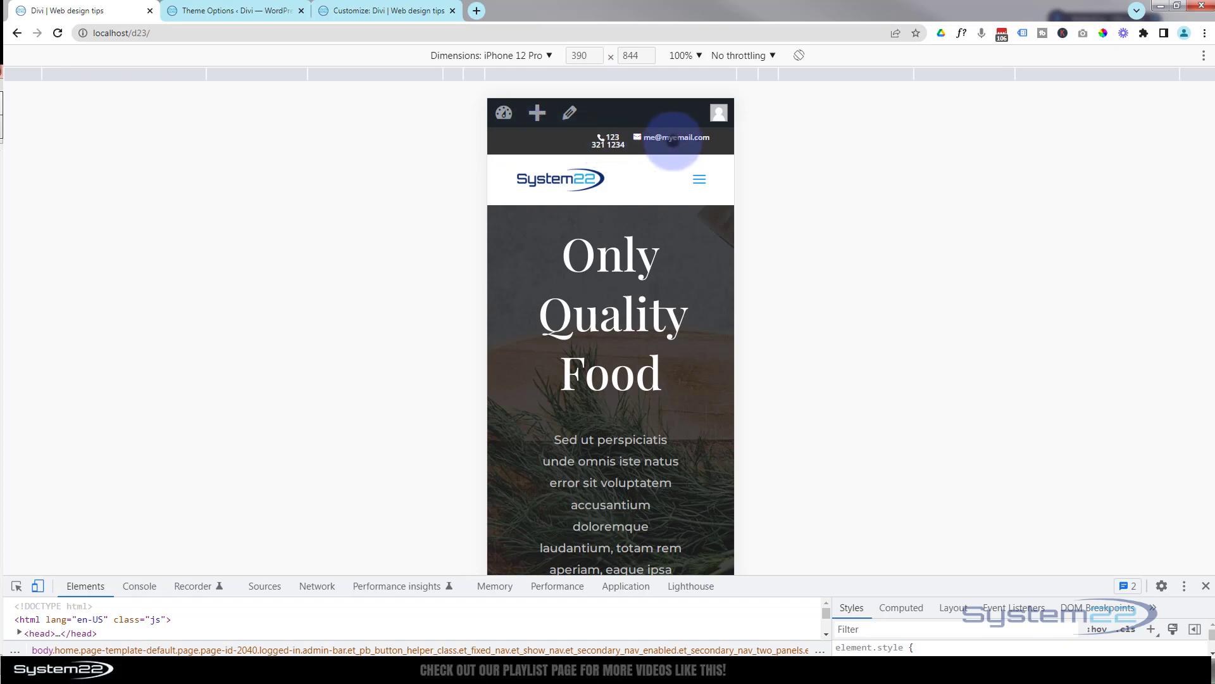
pyautogui.click(549, 56)
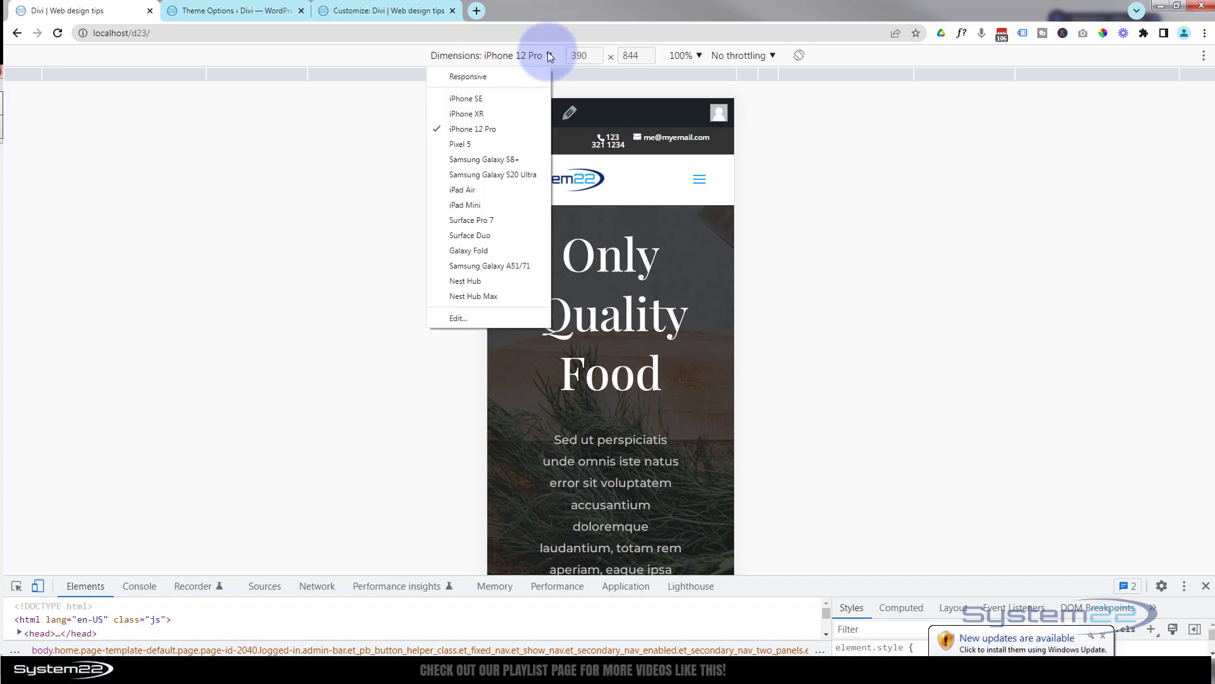
pyautogui.click(476, 190)
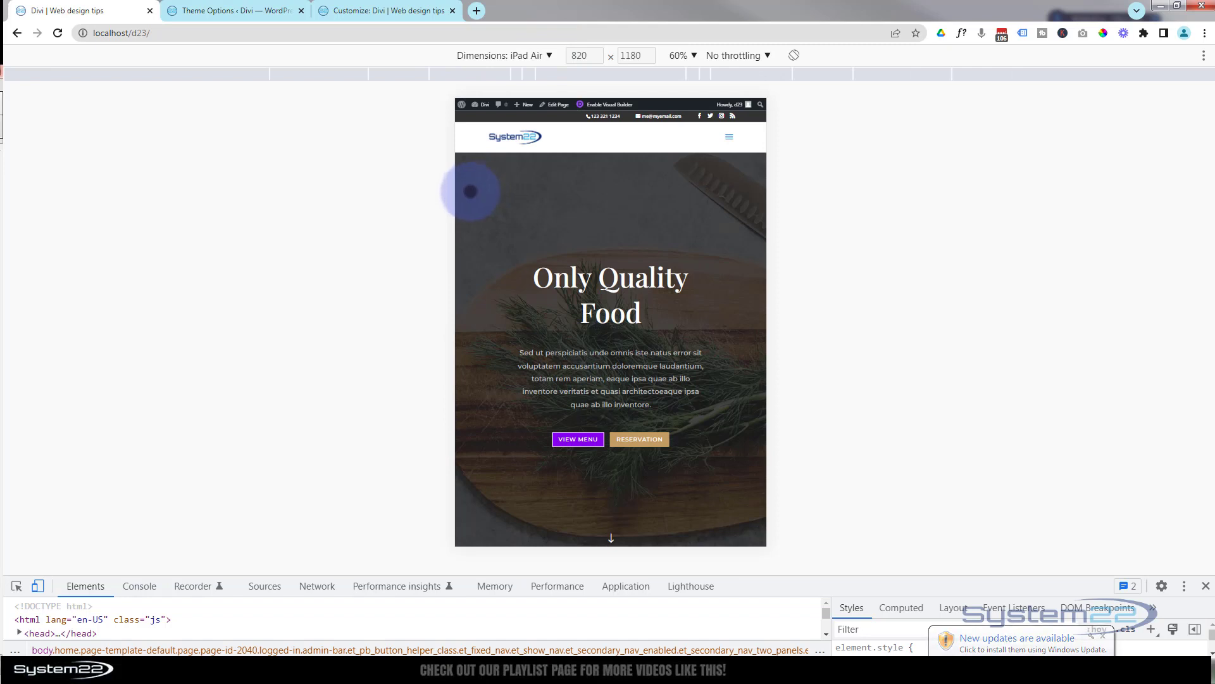